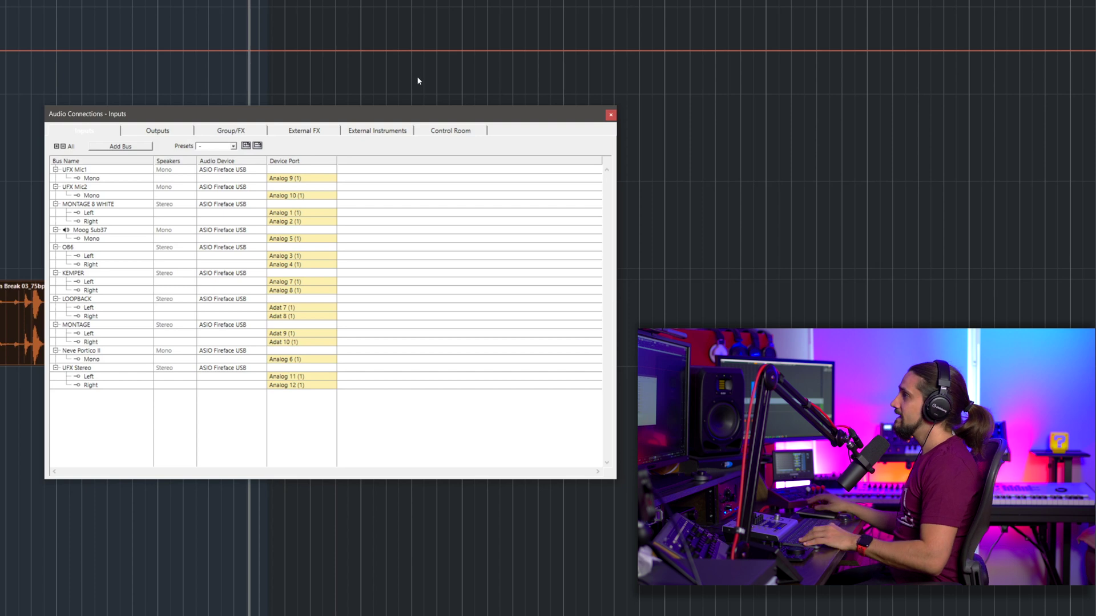
Show the External FX connections and inspect the send and return buses of Finalizer 96K and Portico II.
left_click(308, 131)
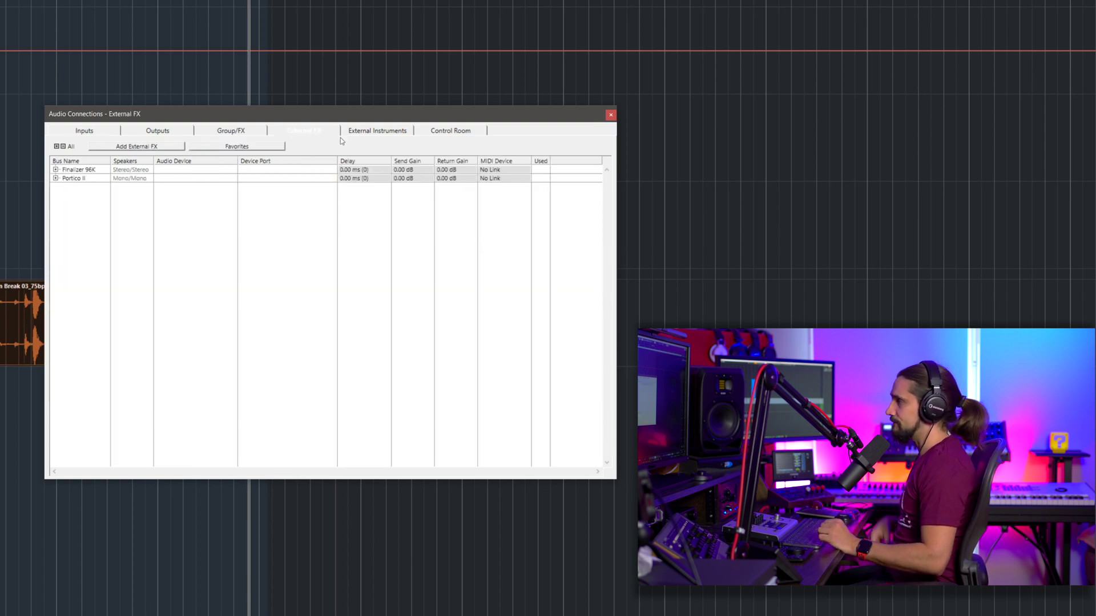
left_click(55, 170)
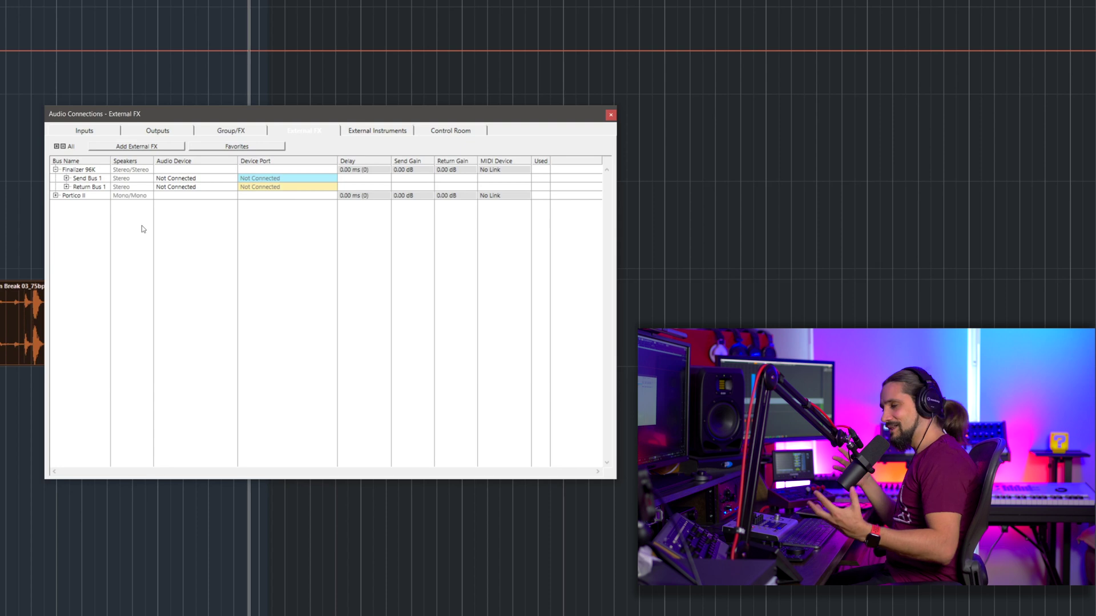
left_click(56, 195)
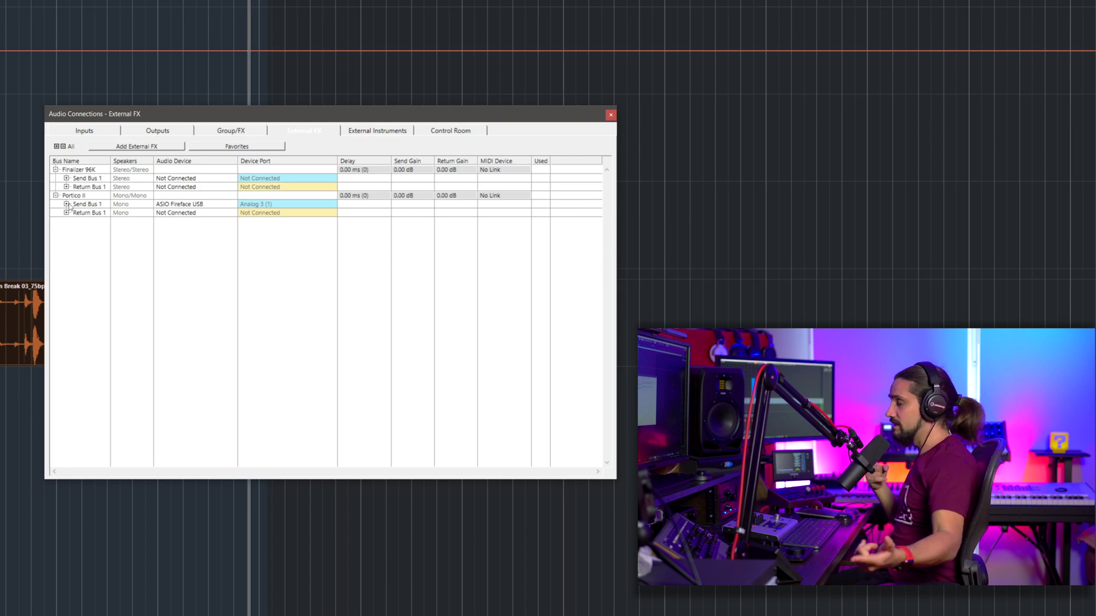
left_click(66, 204)
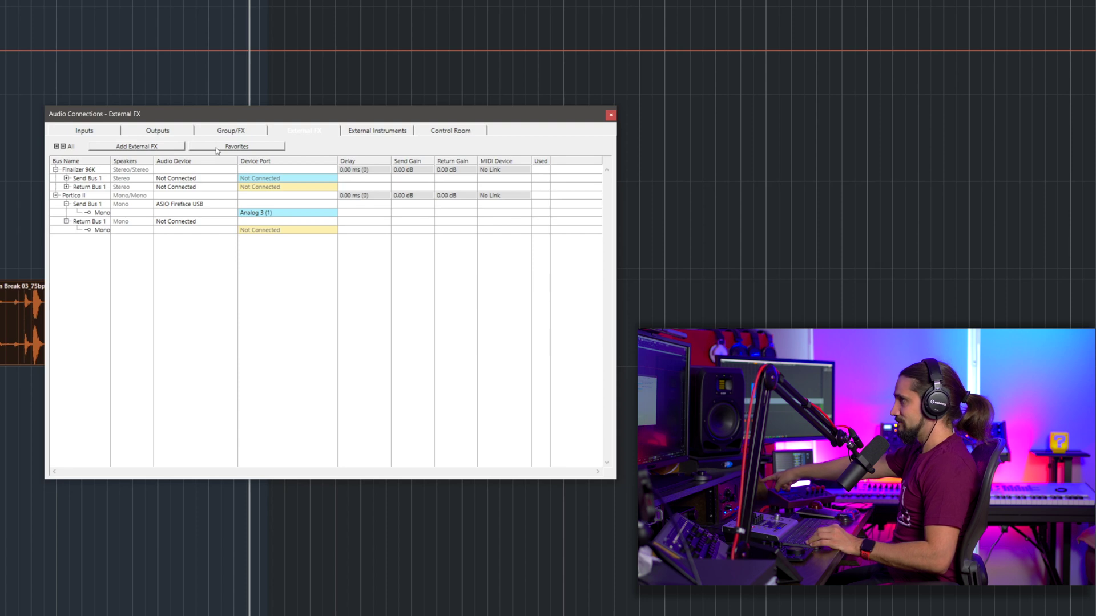
Add an external effect named "Black Box Analogue" with stereo send and stereo return configurations.
left_click(120, 147)
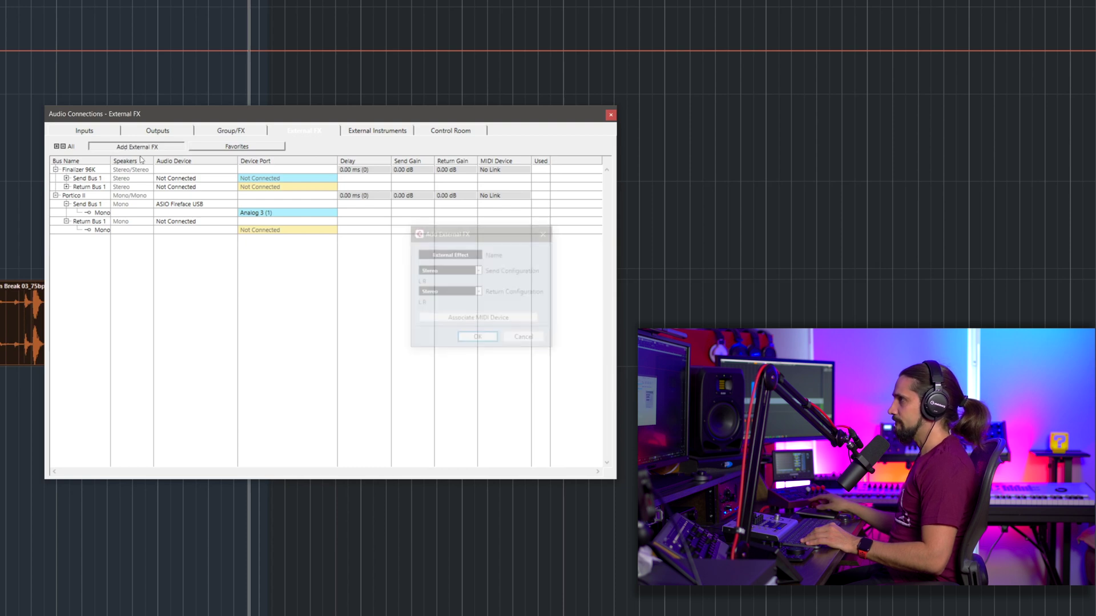
left_click(444, 252)
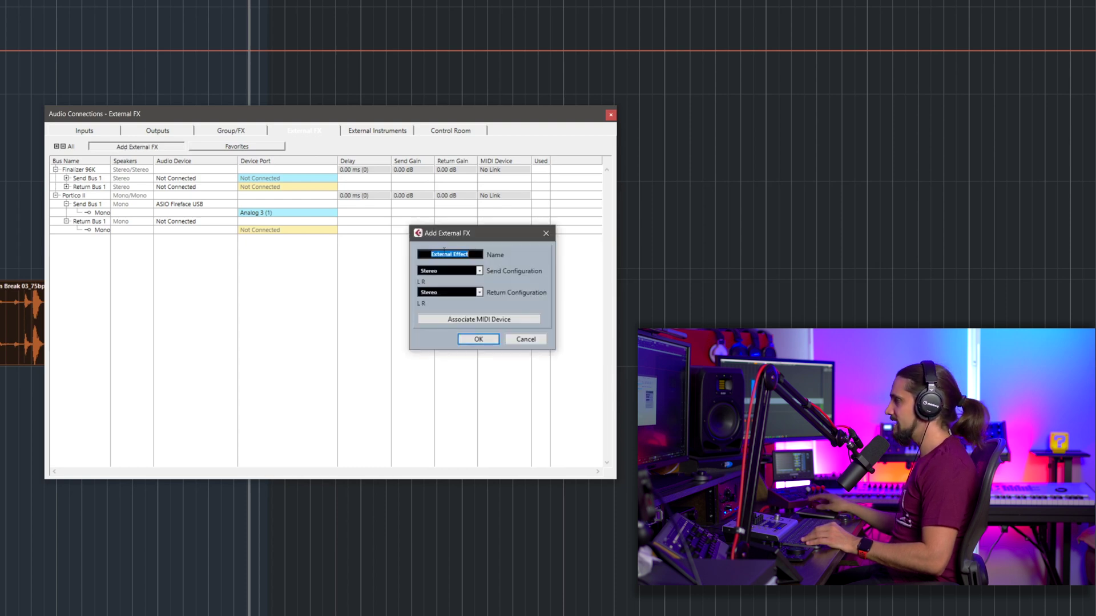
type("B")
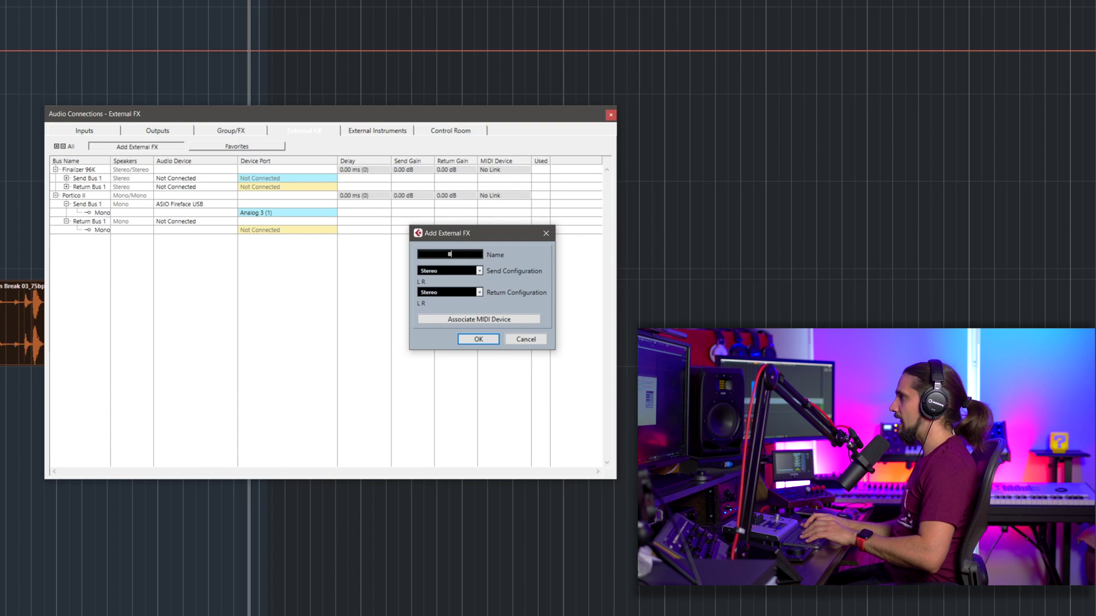
type("lack Box")
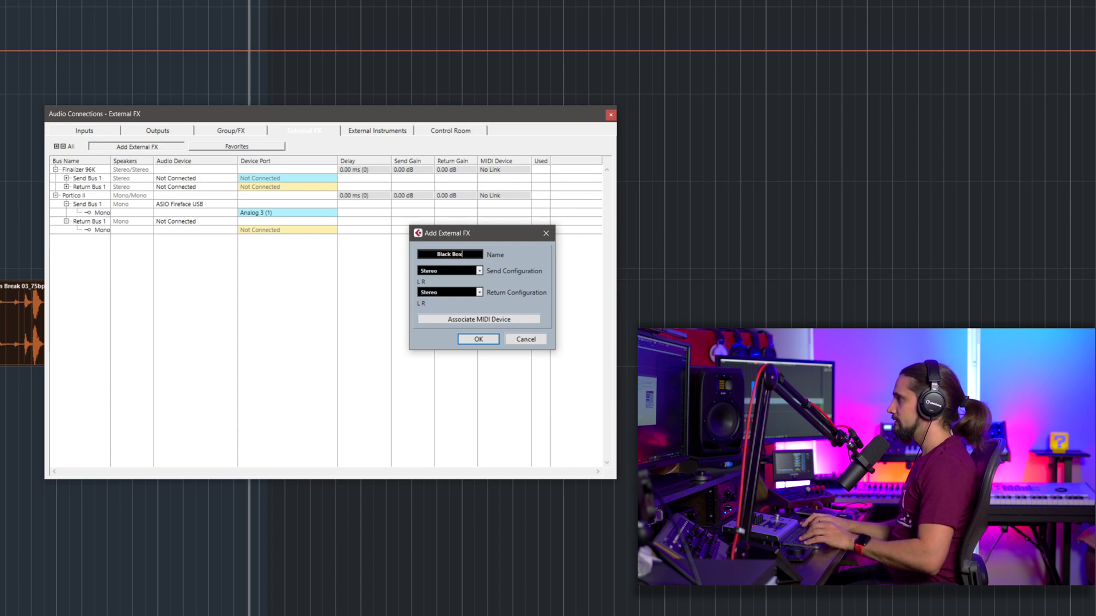
type(" Analogue")
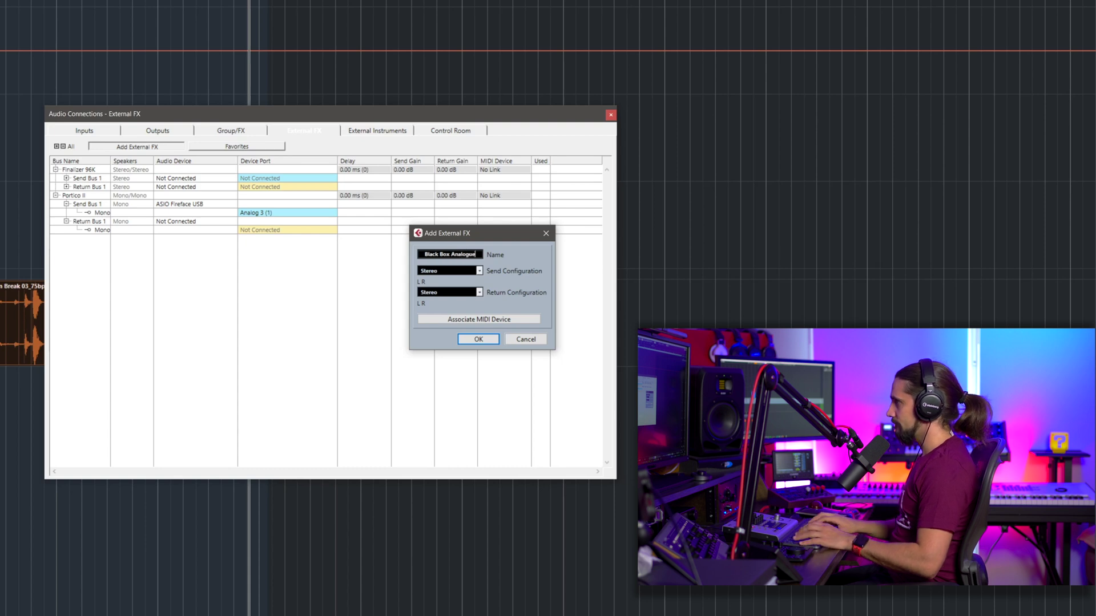
left_click_drag(498, 233, 361, 233)
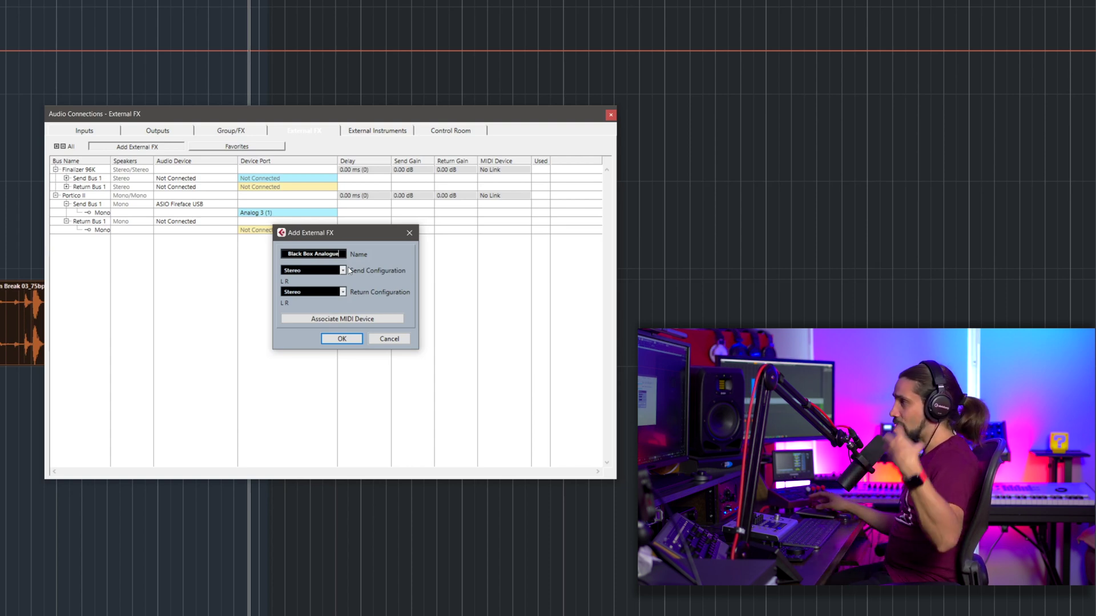
left_click(348, 271)
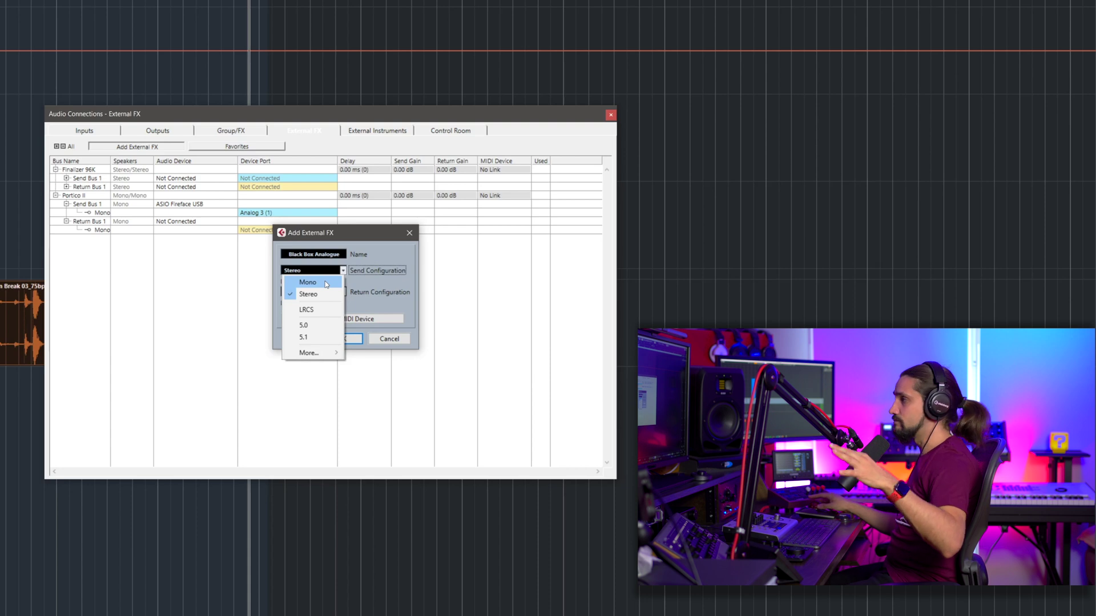
left_click(312, 294)
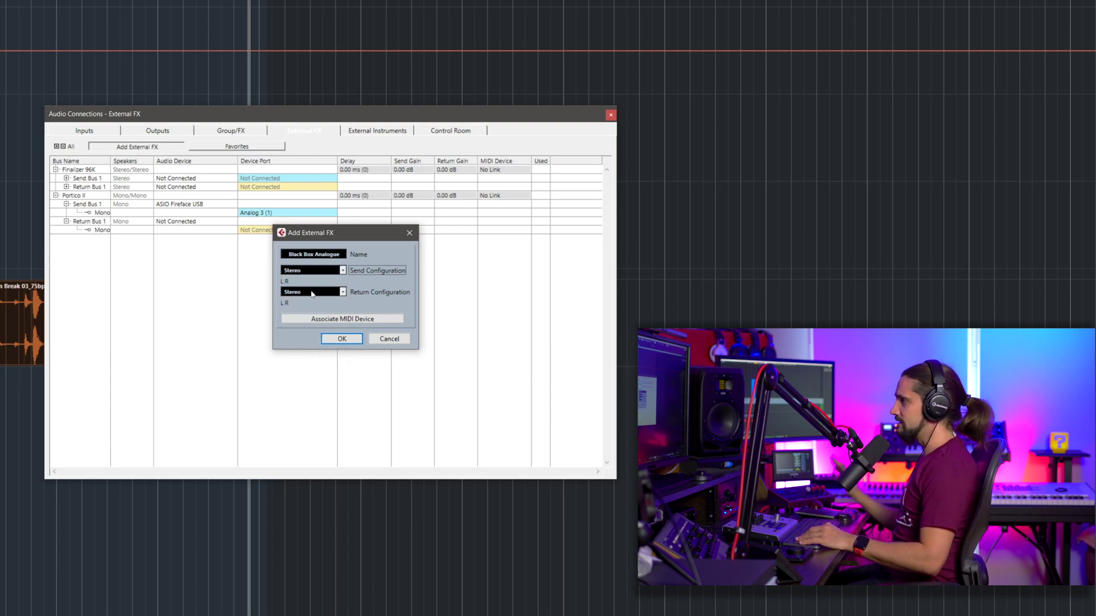
left_click(341, 339)
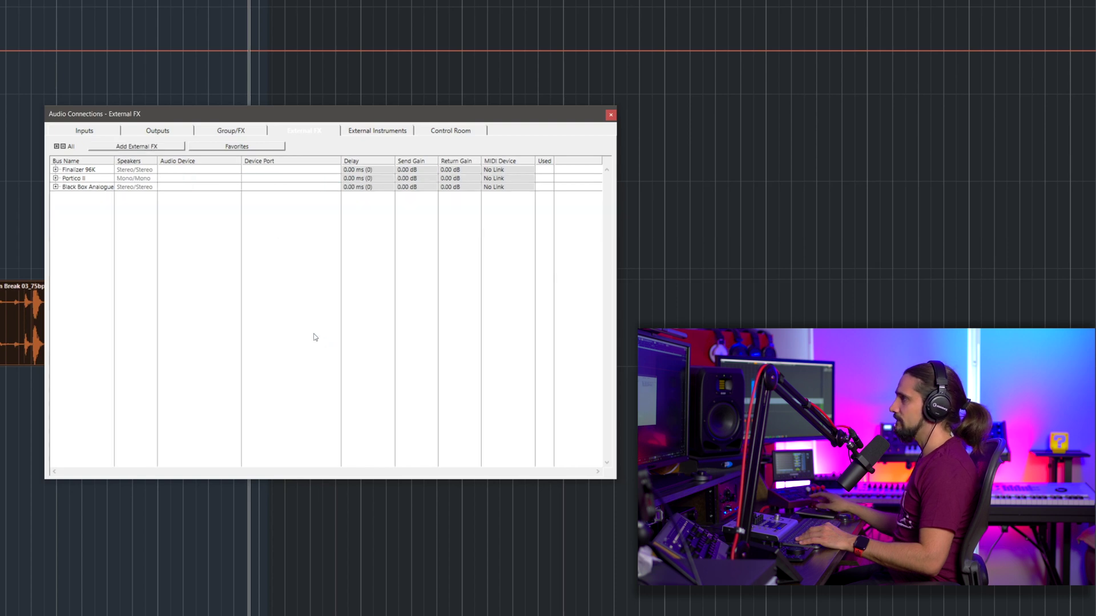
Expand the Black Box Analogue buses and assign ASIO Fireface USB as audio device for both the send and return bus.
left_click(55, 186)
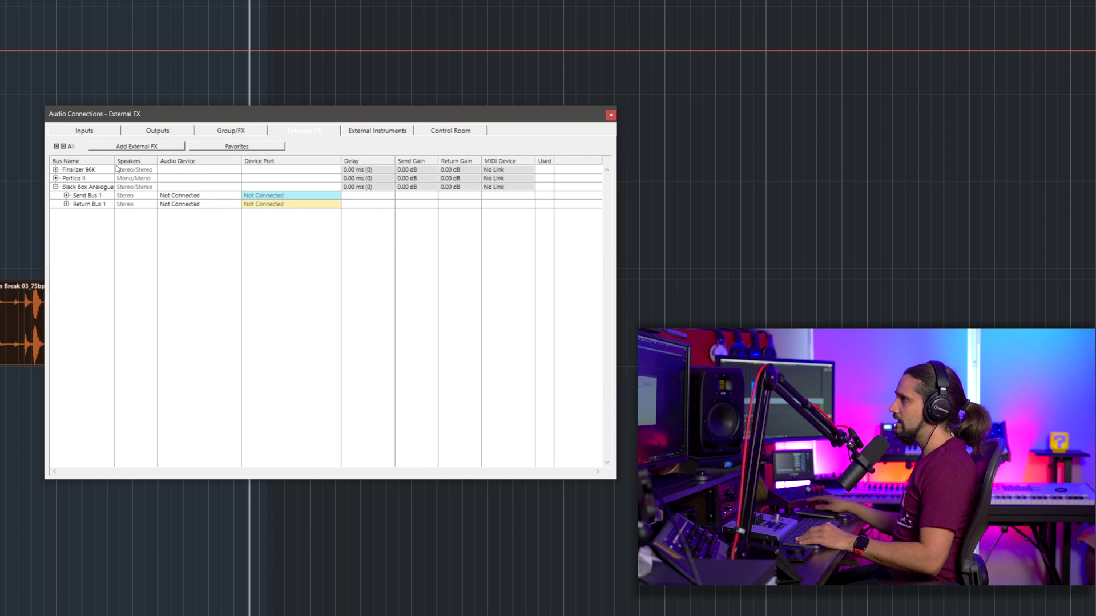
left_click_drag(114, 162, 156, 161)
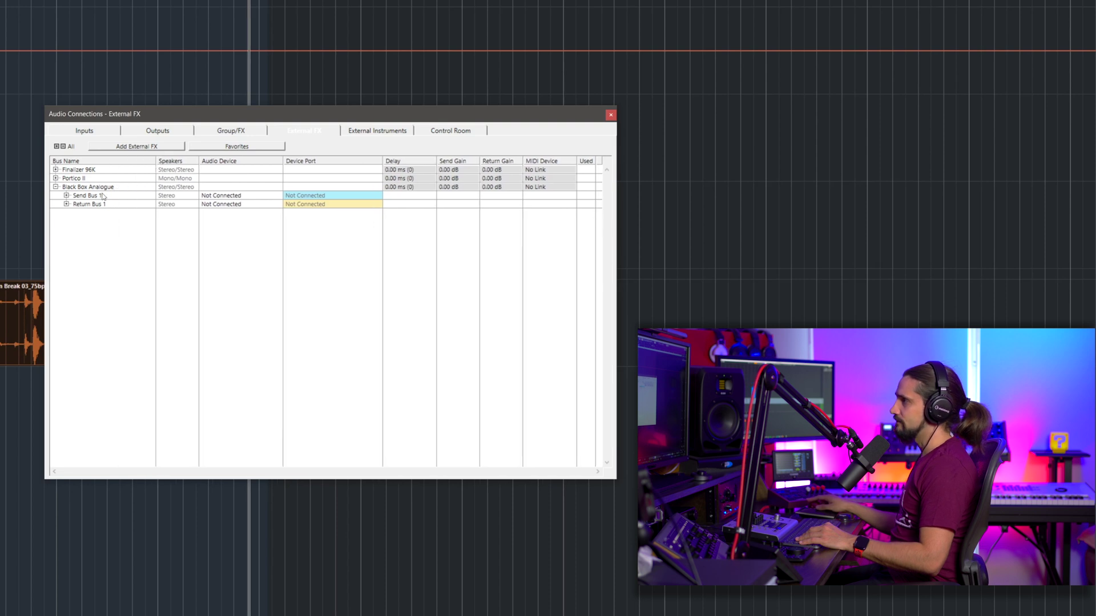
left_click(66, 195)
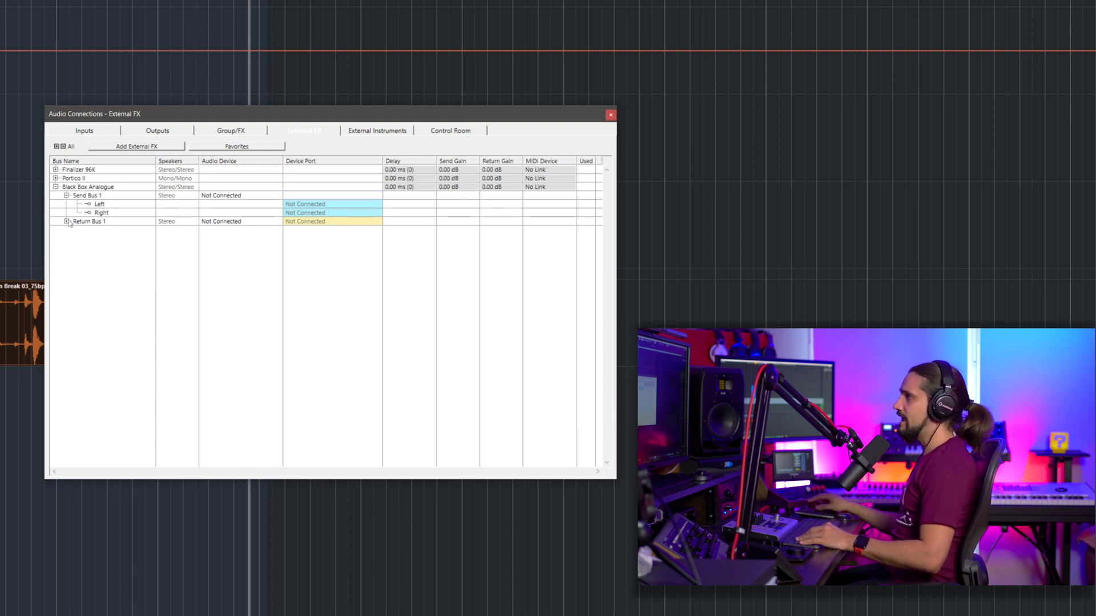
left_click(66, 222)
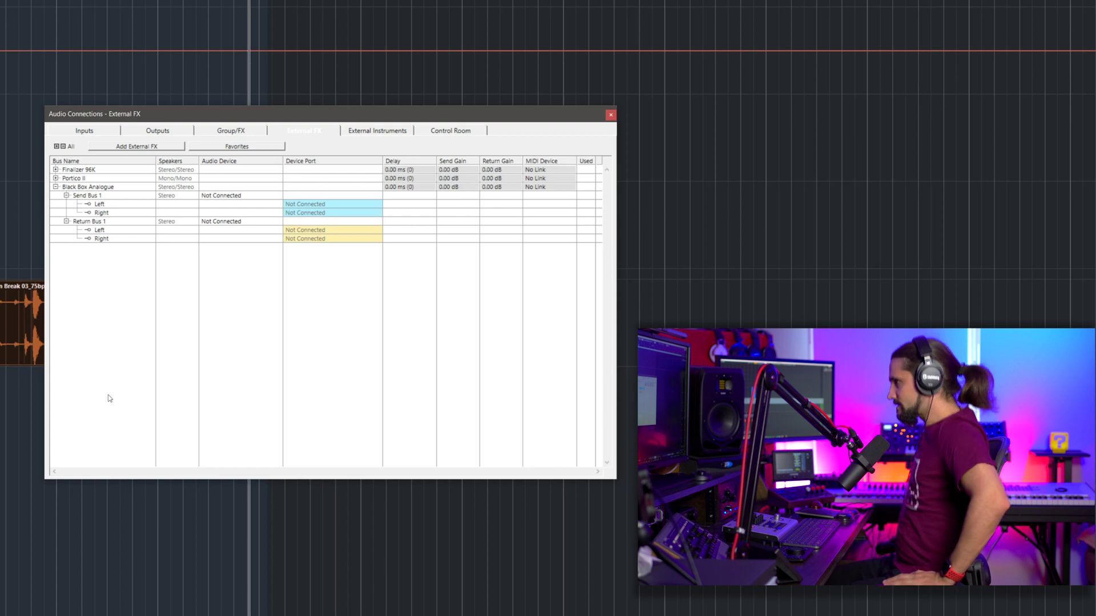
left_click(235, 197)
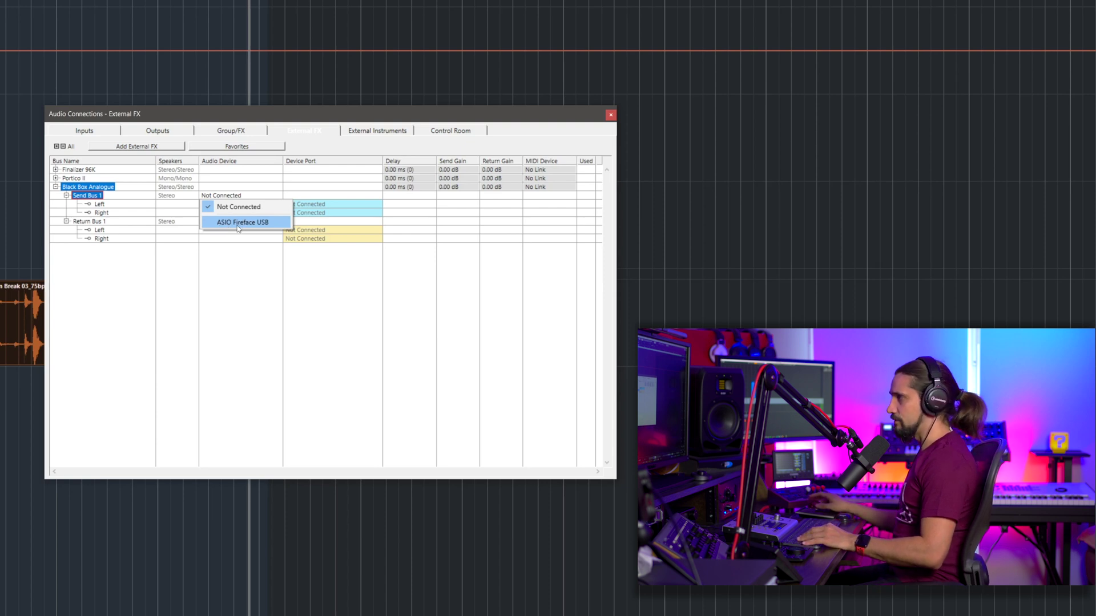
left_click(239, 222)
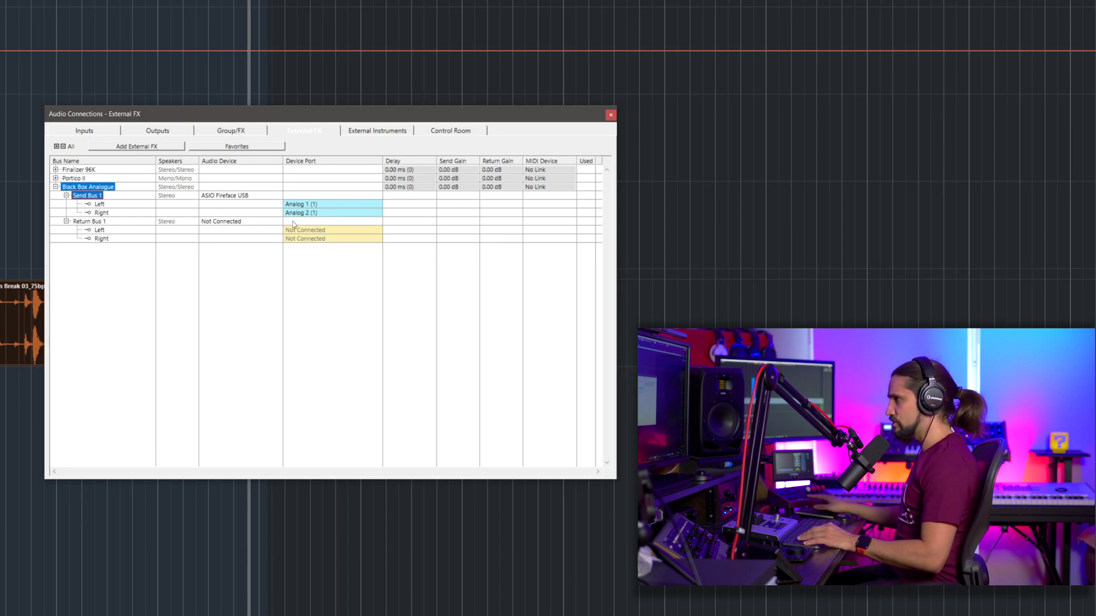
left_click(237, 222)
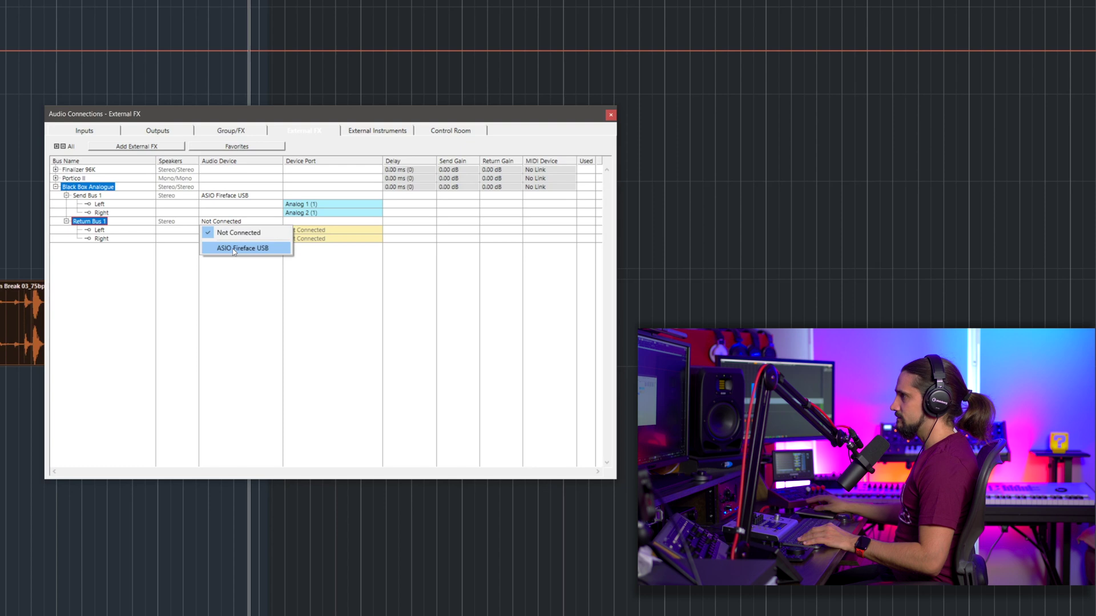
left_click(234, 249)
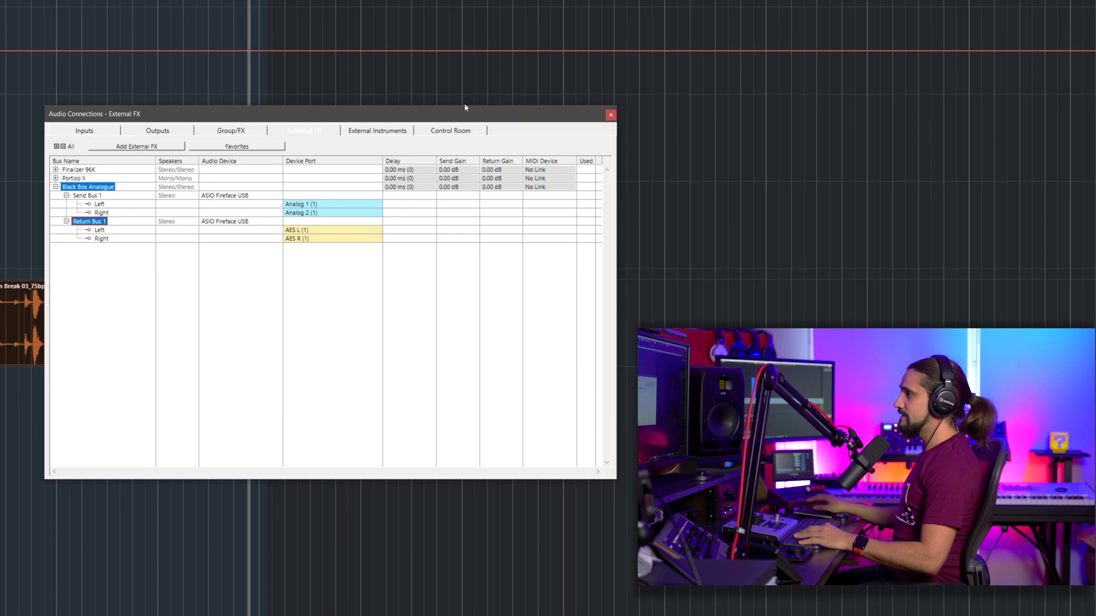
Route Black Box Analogue's send bus to device ports Adat 1 (1) for the left and Adat 2 (1) for the right channel.
left_click(302, 206)
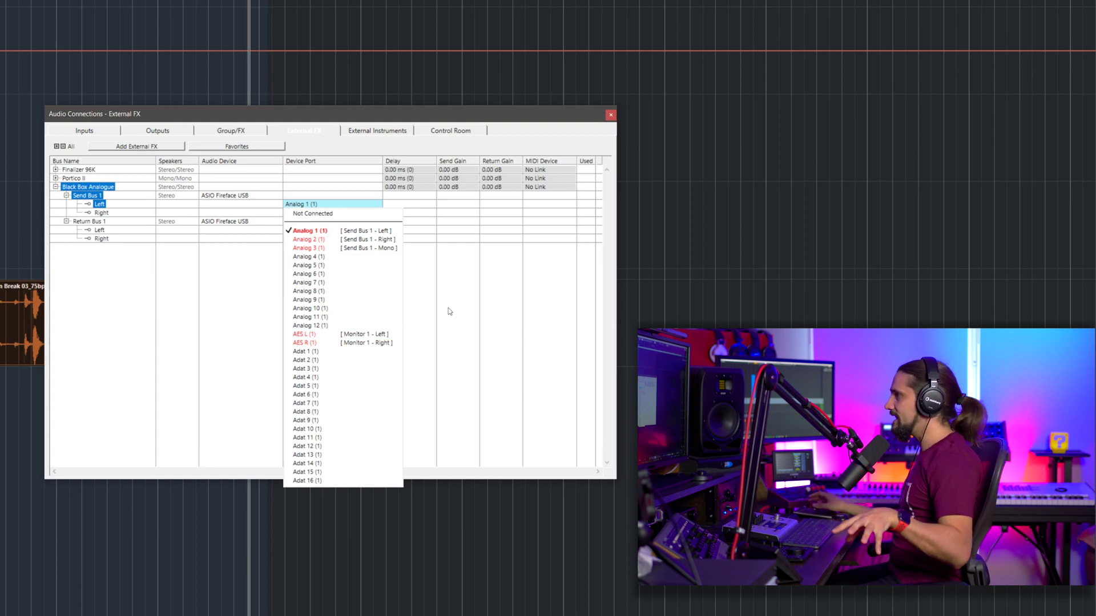
left_click(474, 341)
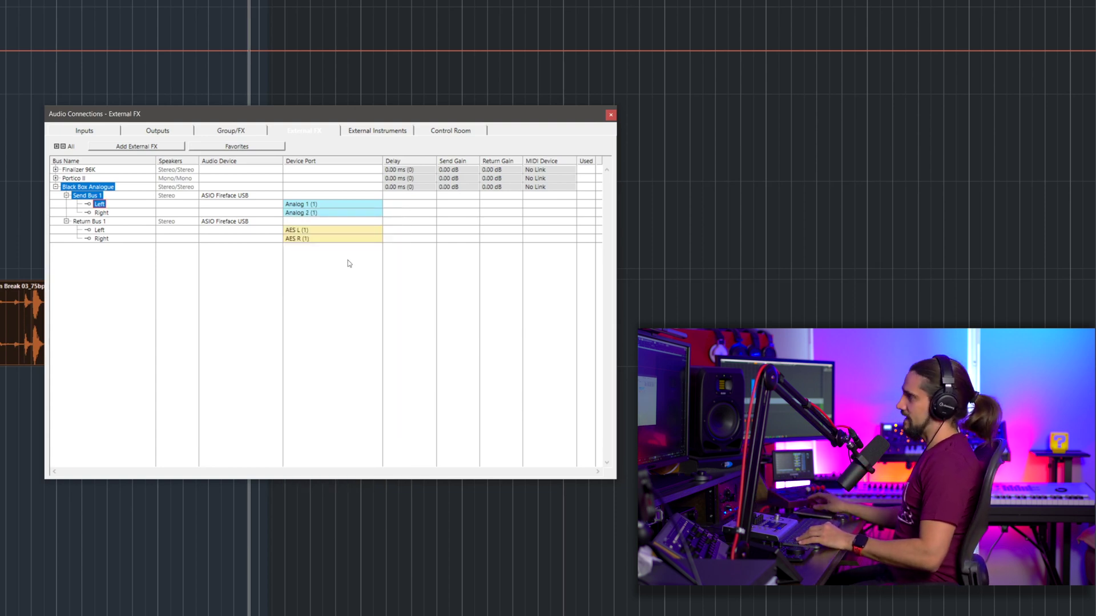
left_click(324, 212)
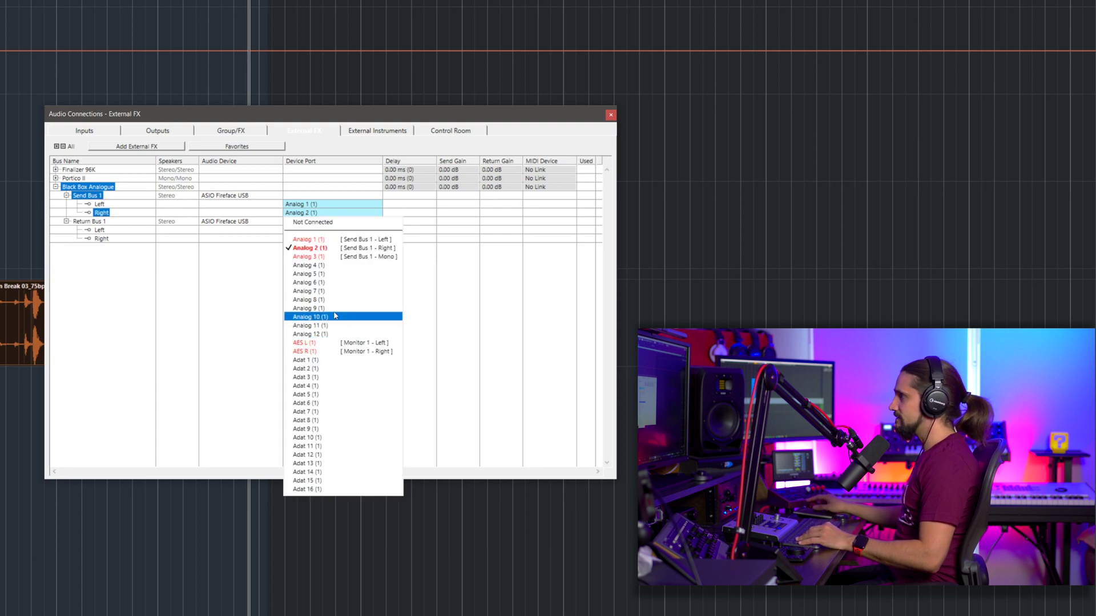
left_click(323, 360)
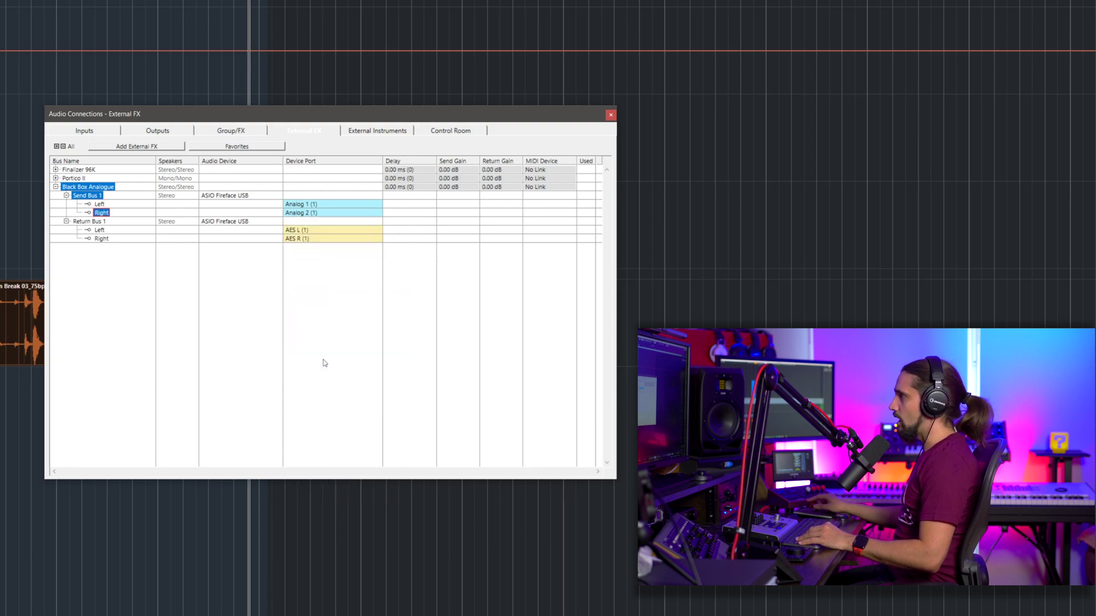
left_click(320, 204)
left_click(306, 226)
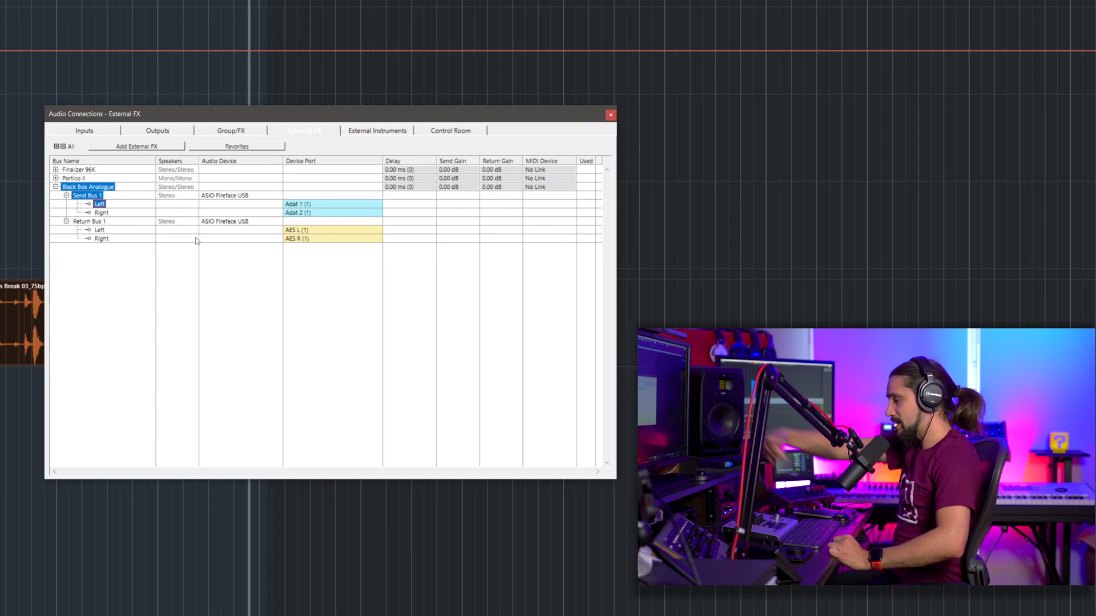
Set Black Box Analogue's return bus ports to Adat 1 (1) left and Adat 2 (1) right, and close the Audio Connections window.
left_click(316, 232)
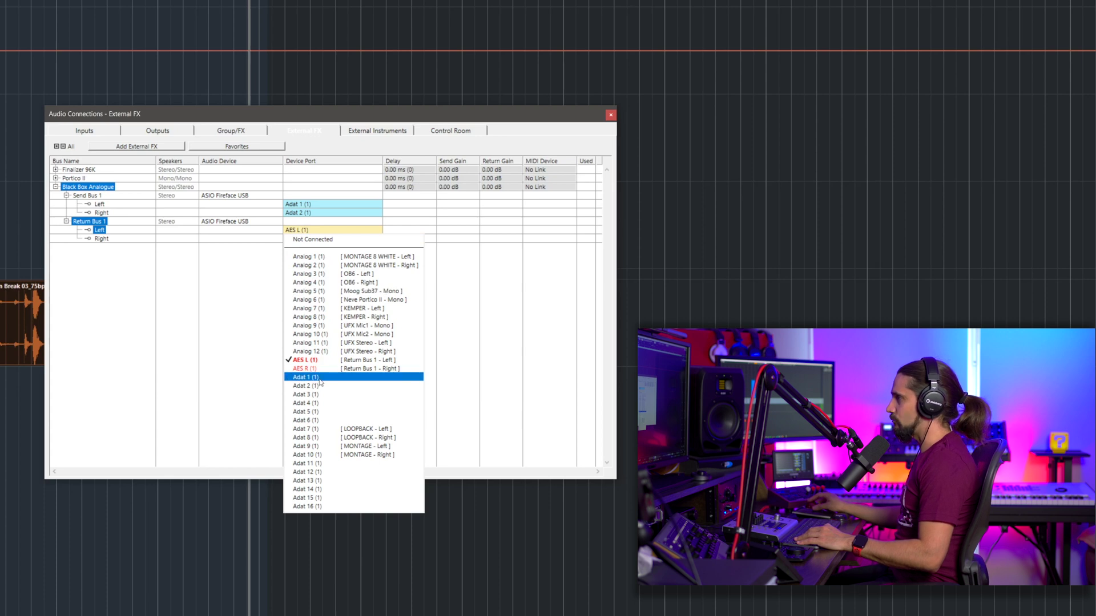
left_click(320, 379)
left_click(306, 239)
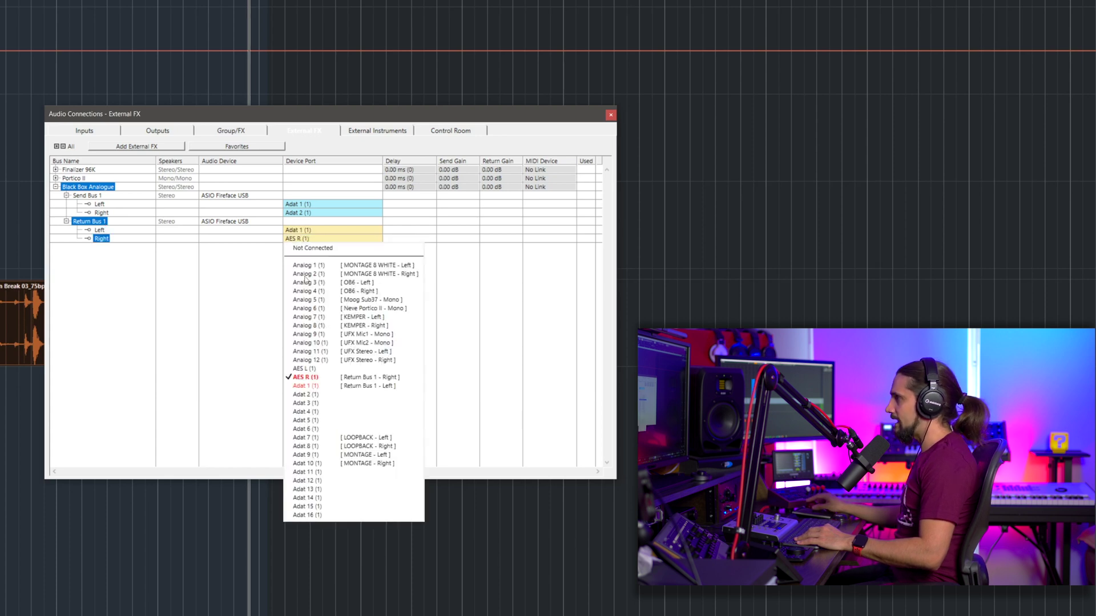
left_click(313, 395)
left_click(99, 204)
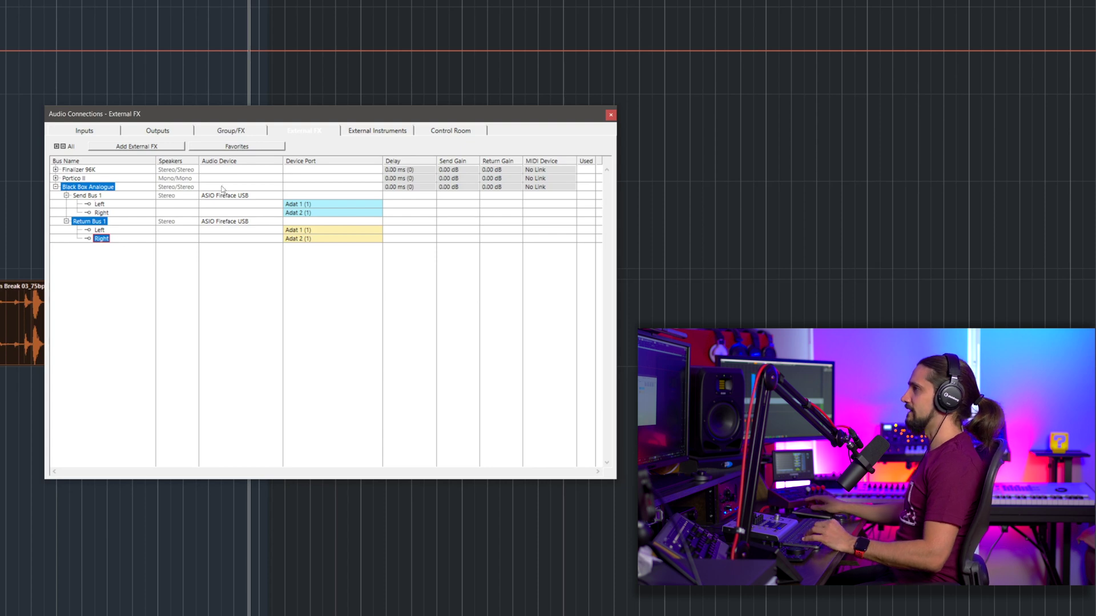
left_click(610, 115)
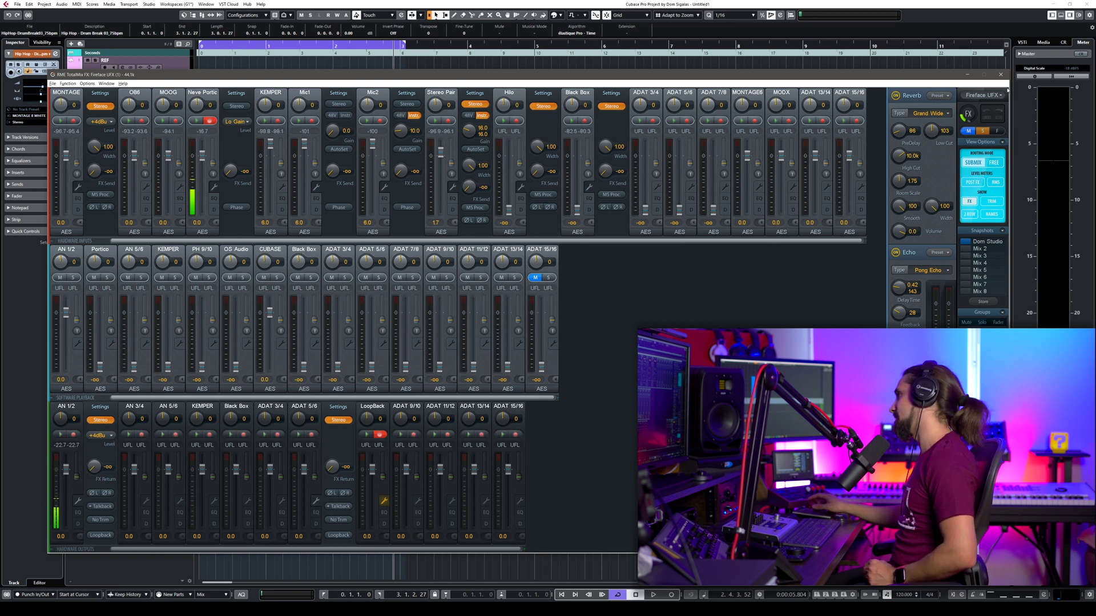
Close the RME TotalMix FX window and briefly play the hip hop drum break from the project start.
left_click(1001, 74)
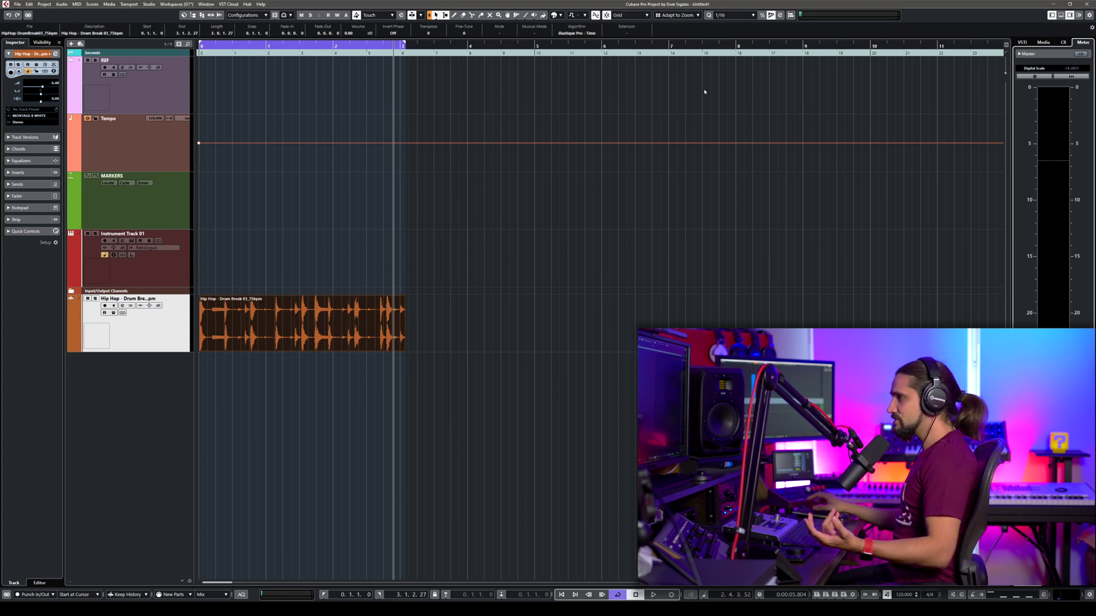
left_click_drag(199, 50, 196, 55)
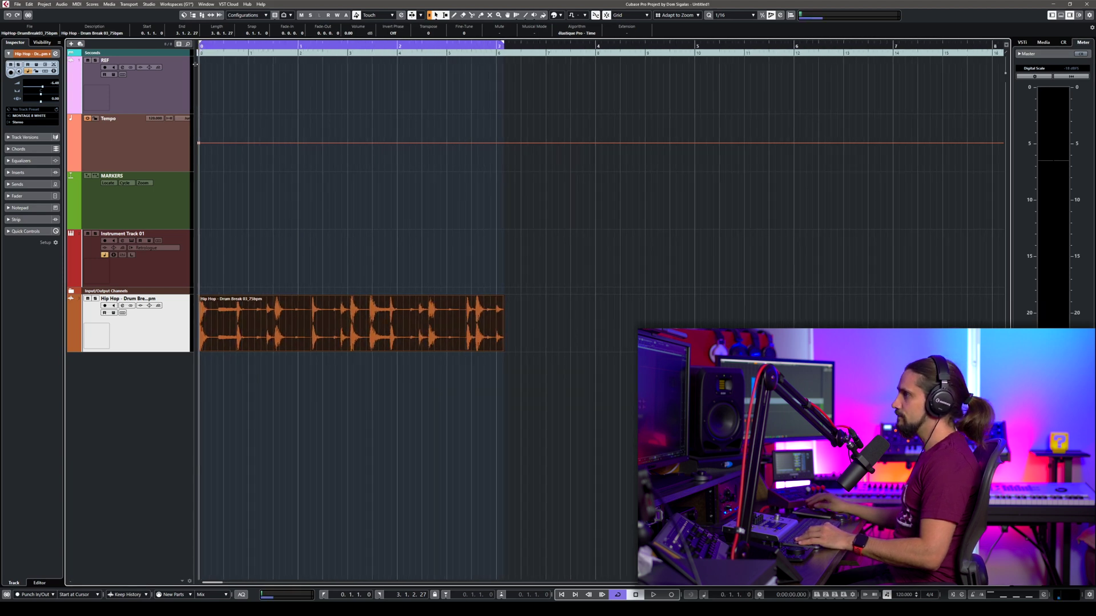
key("space")
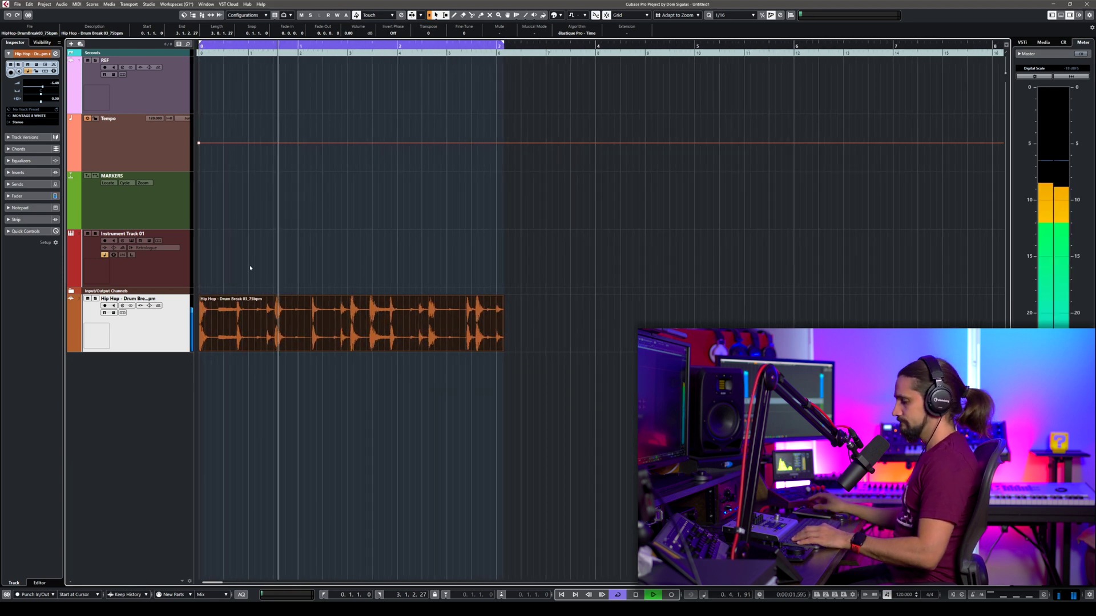
key("space")
Open the drum break's channel settings and search the plug-ins for its first insert slot for "black".
key("e")
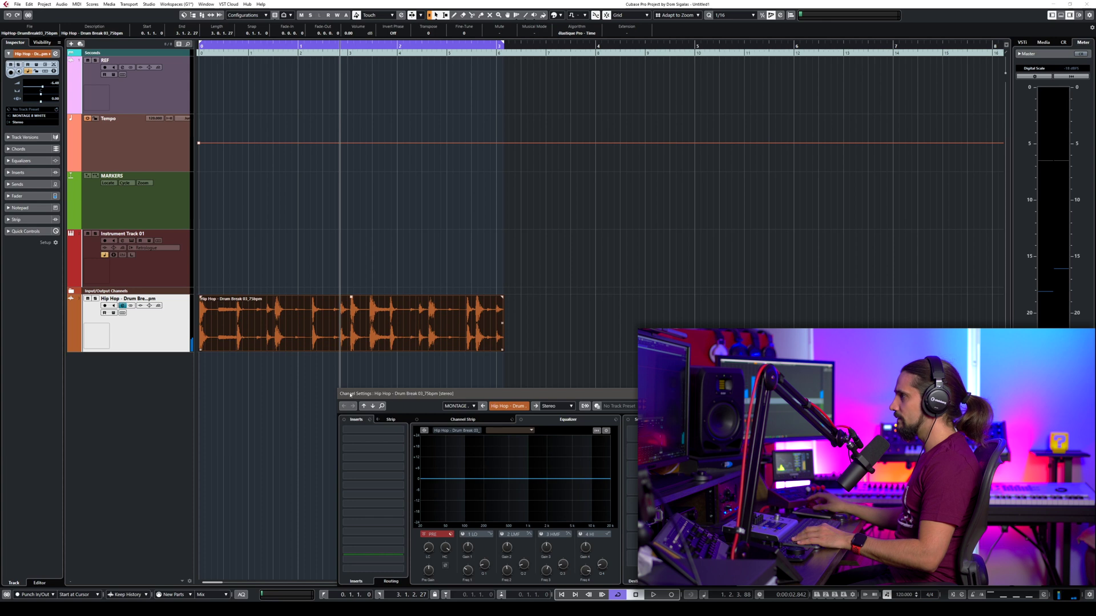
left_click_drag(400, 398, 270, 369)
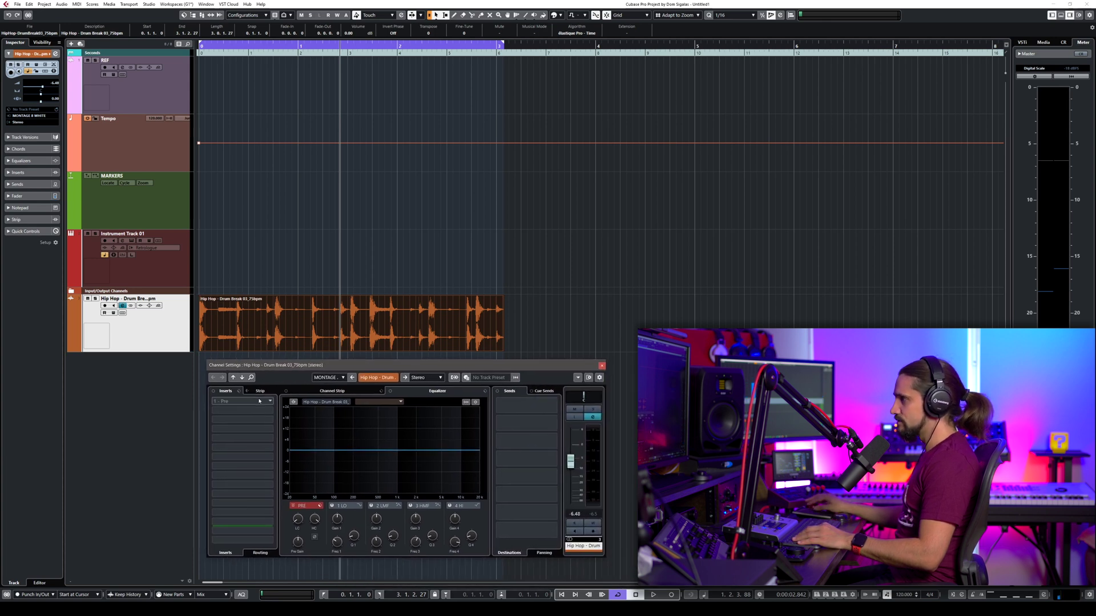
left_click(263, 401)
type("black")
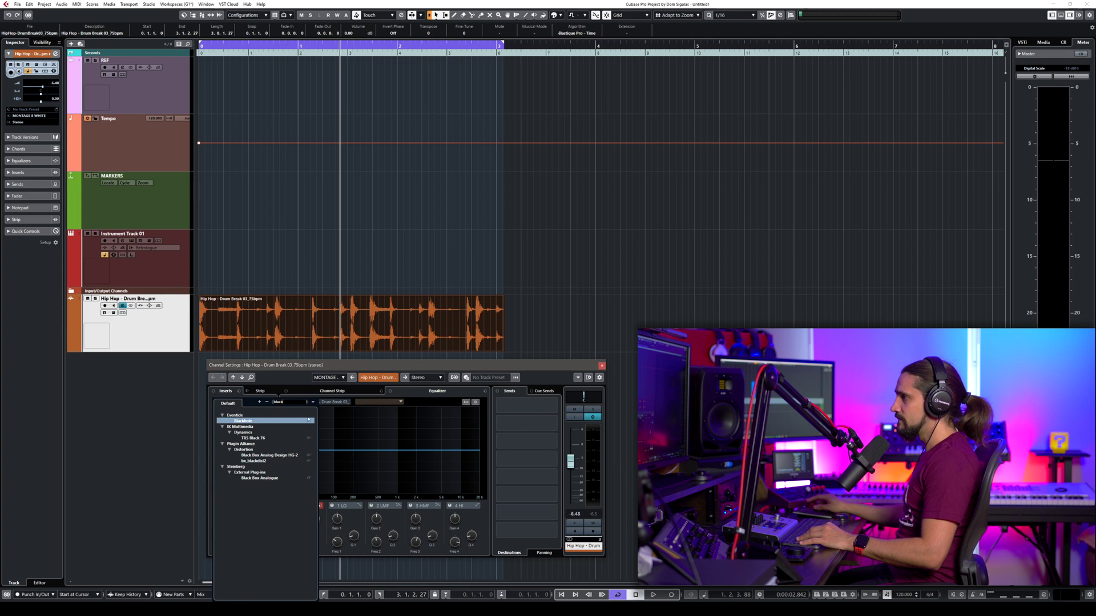
Clear the plug-in search, collapse the list and insert Black Box Analogue from Steinberg's External Plug-ins in the first slot.
left_click(267, 402)
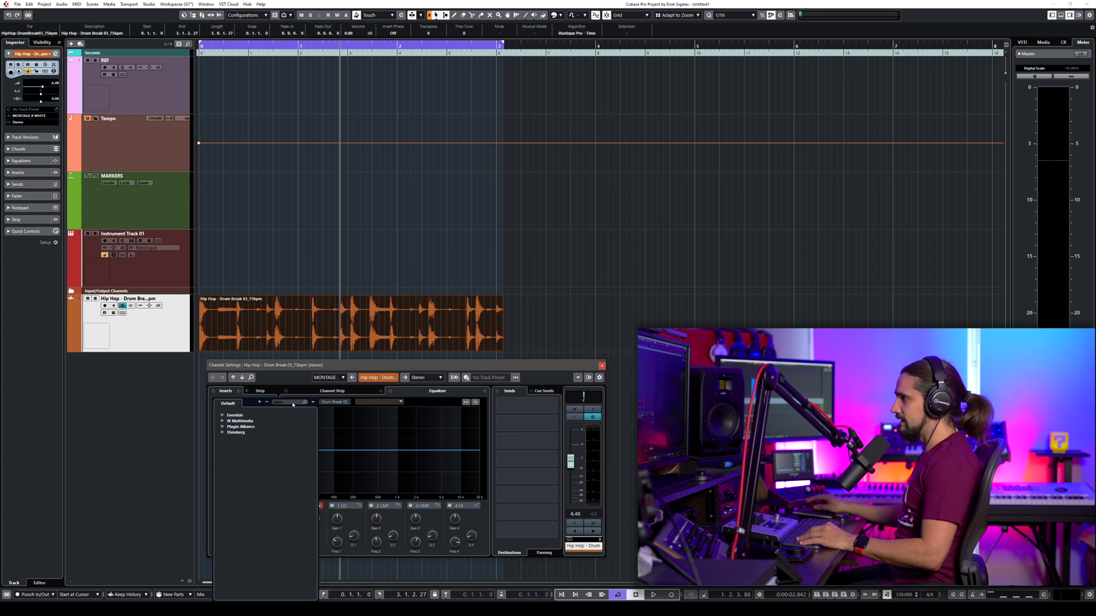
key("BackSpace")
key("BackSpace")
key("BackSpace")
key("BackSpace")
key("BackSpace")
left_click(260, 403)
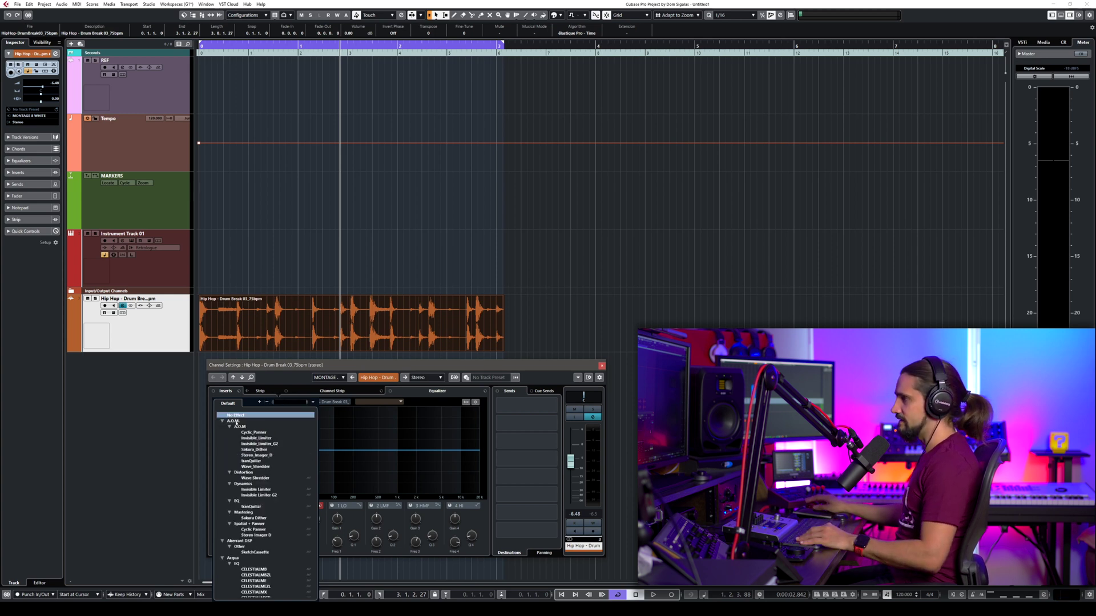
left_click(266, 403)
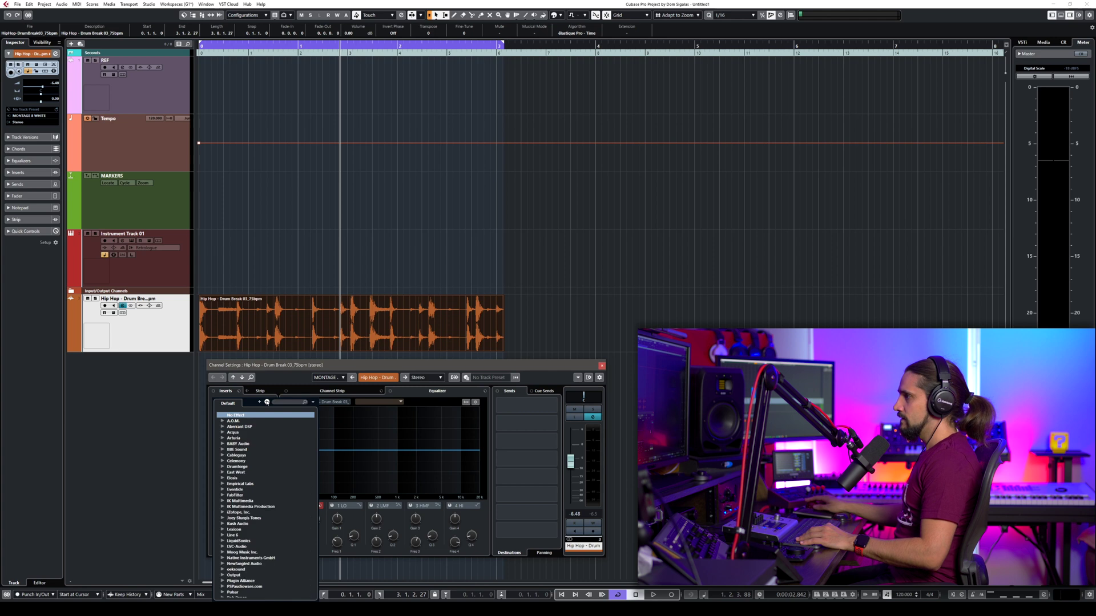
scroll(220, 576, "down", 6)
left_click(221, 540)
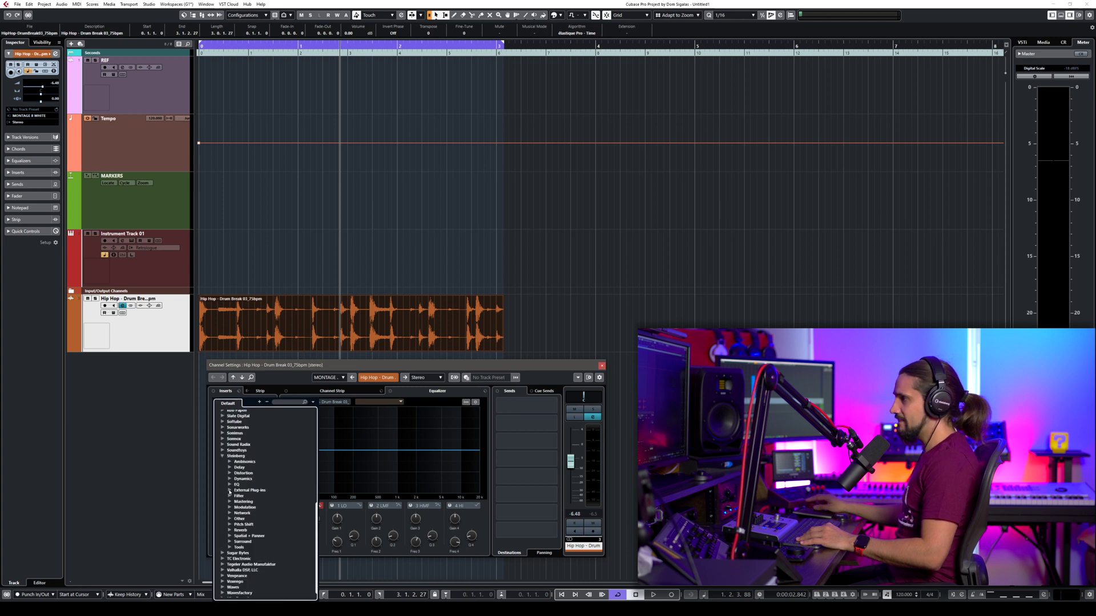
left_click(229, 491)
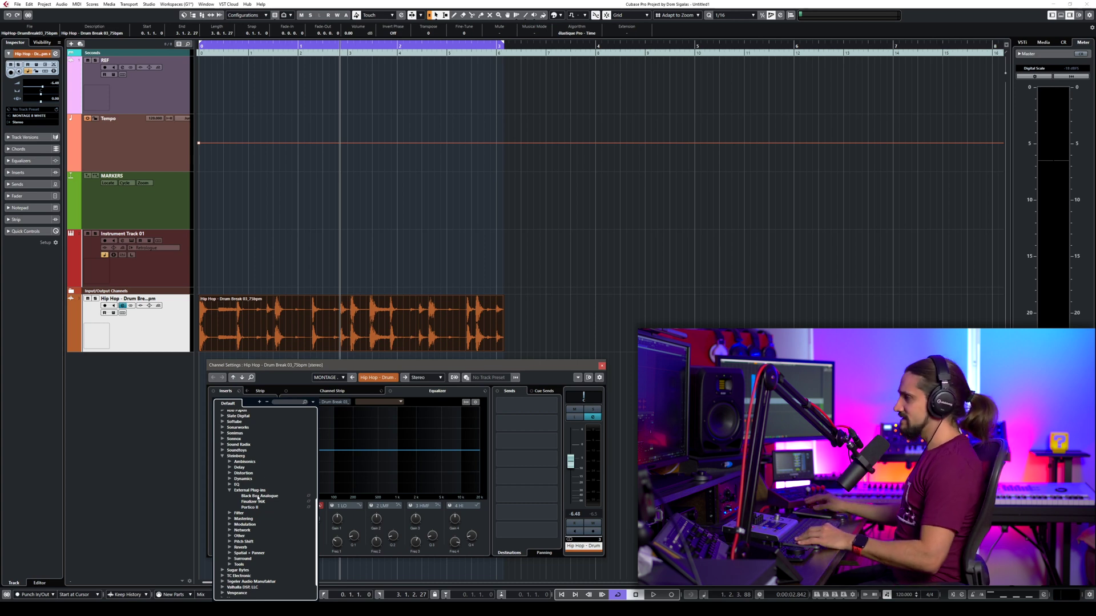
left_click(258, 497)
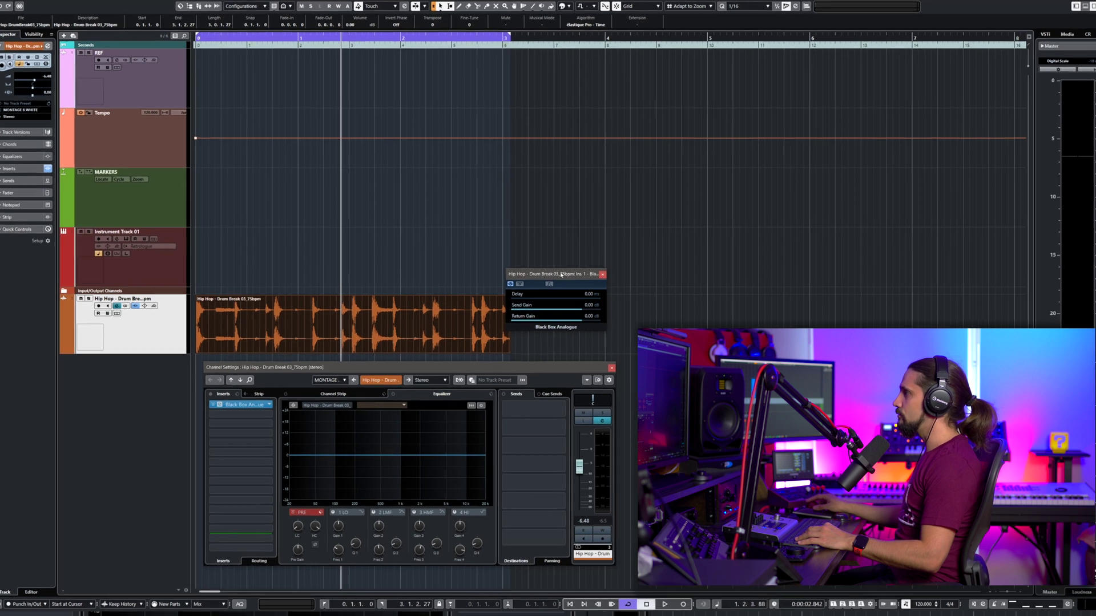
Close the channel settings and measure the loop delay of the Black Box Analogue external effect.
left_click_drag(561, 274, 397, 225)
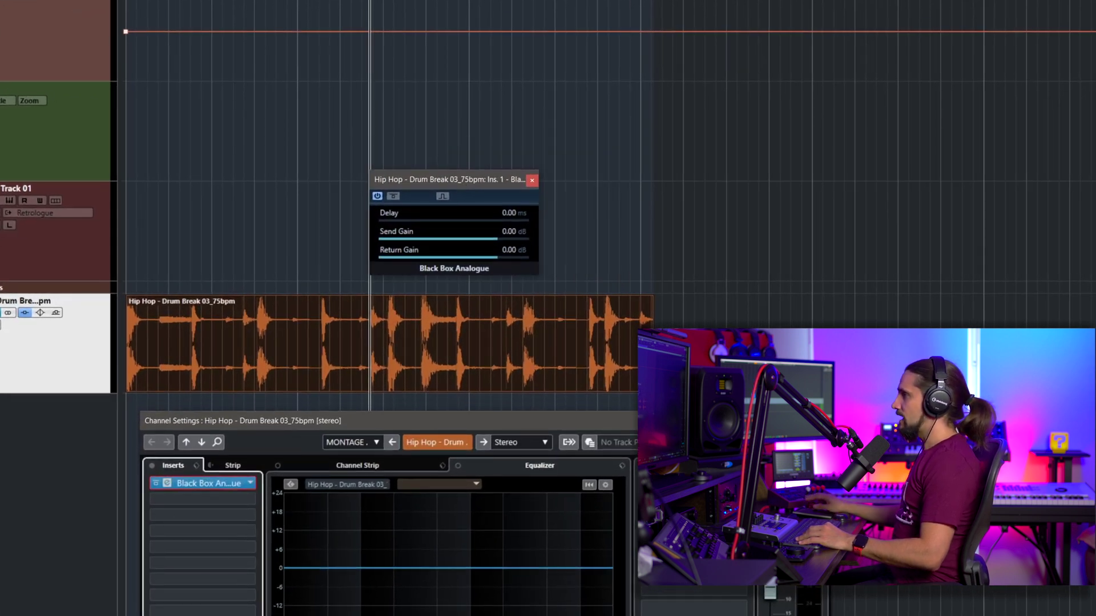
key("e")
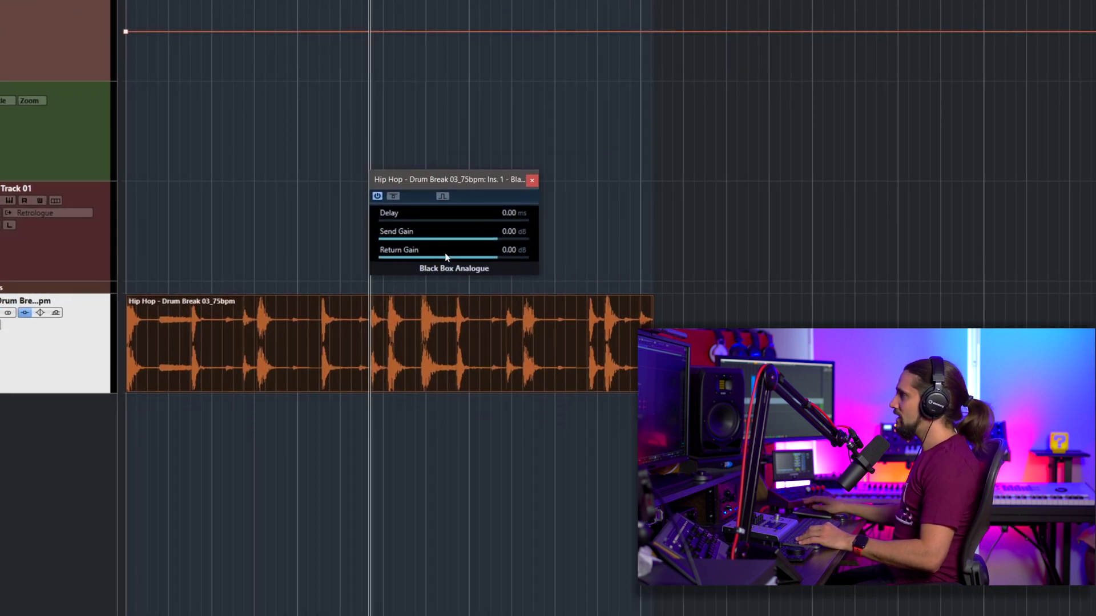
left_click(442, 196)
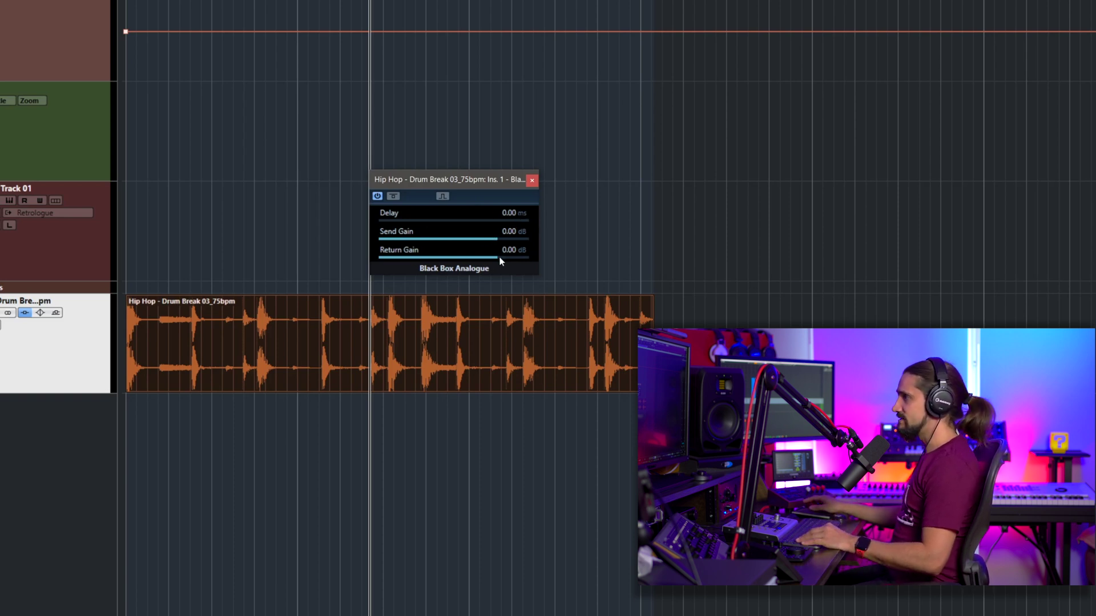
left_click_drag(464, 180, 311, 147)
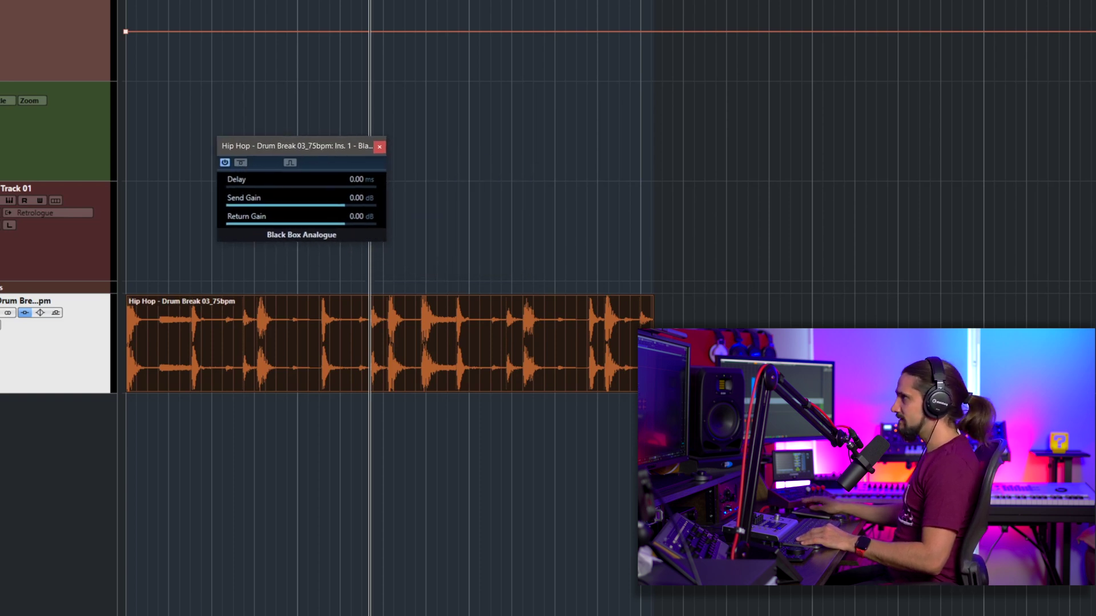
Play the drum break from the project start with Black Box Analogue bypassed, and reactivate the effect to compare.
key("Home")
left_click(243, 164)
key("space")
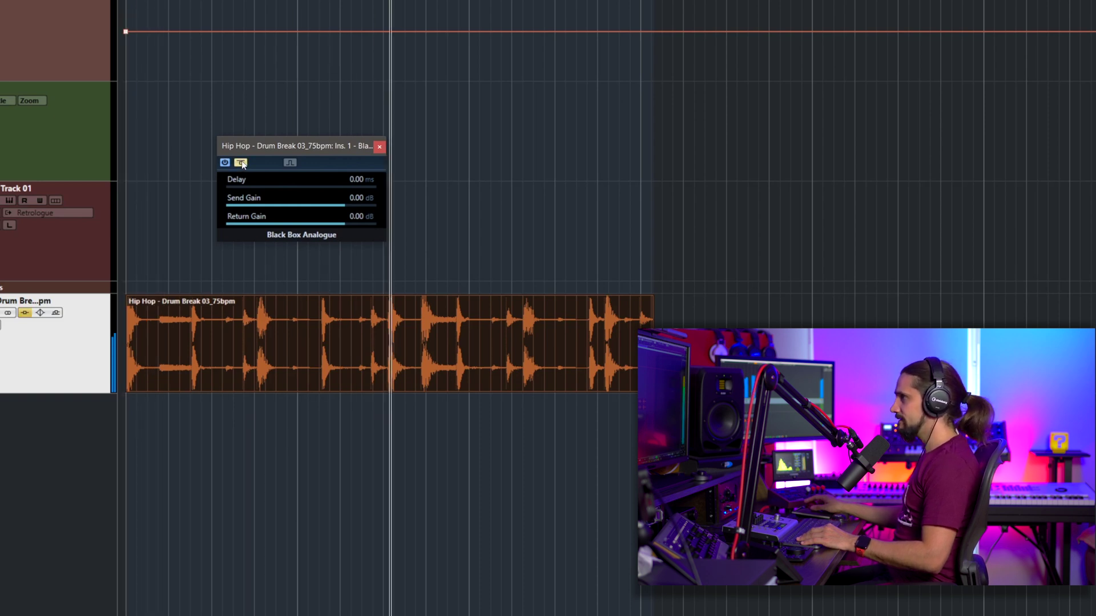
left_click(241, 162)
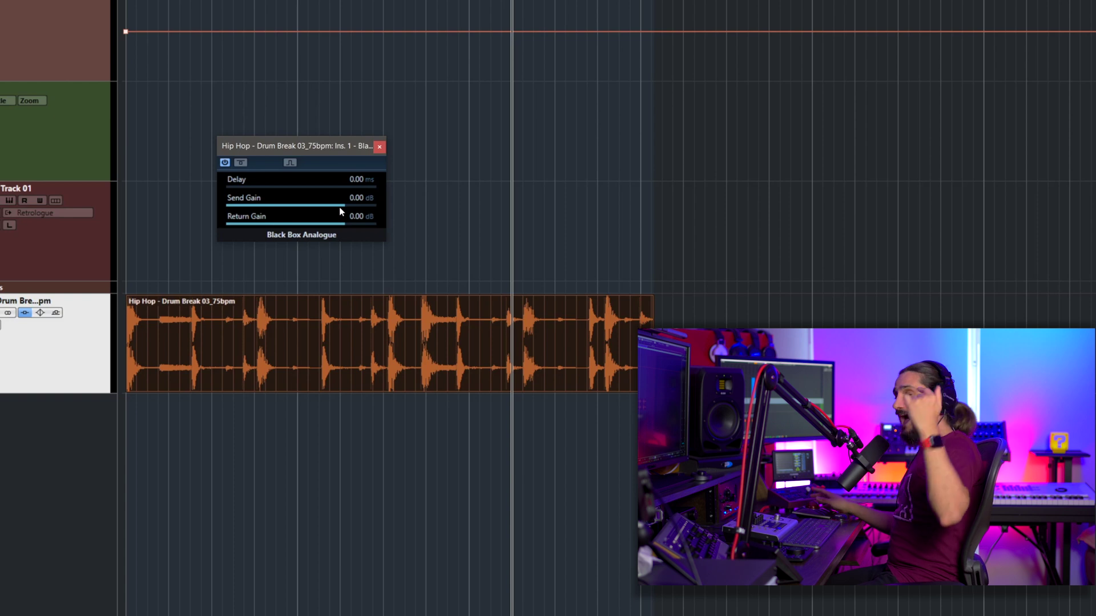
Play the drum break from the start, raise the send gain to 6.02 dB and return it to 0.00 dB.
key("Home")
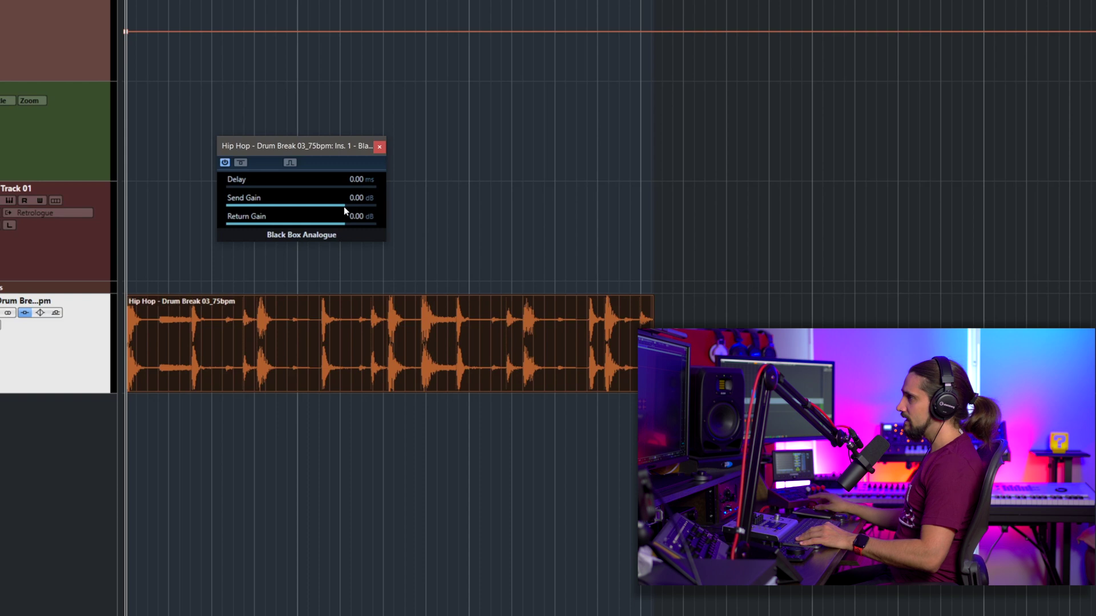
key("space")
left_click_drag(343, 206, 376, 208)
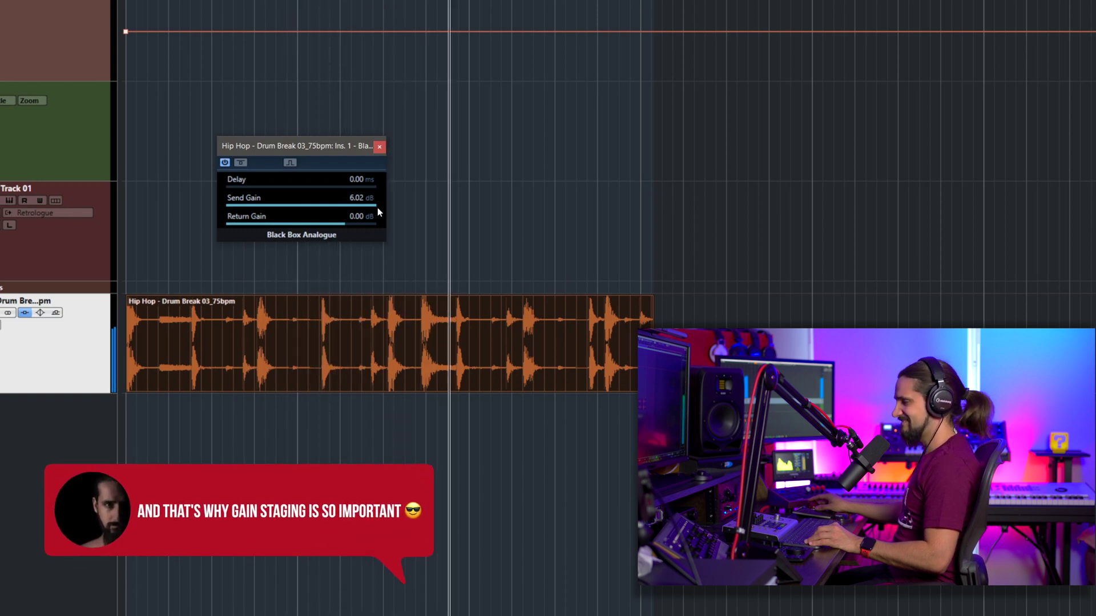
left_click_drag(377, 213, 354, 204)
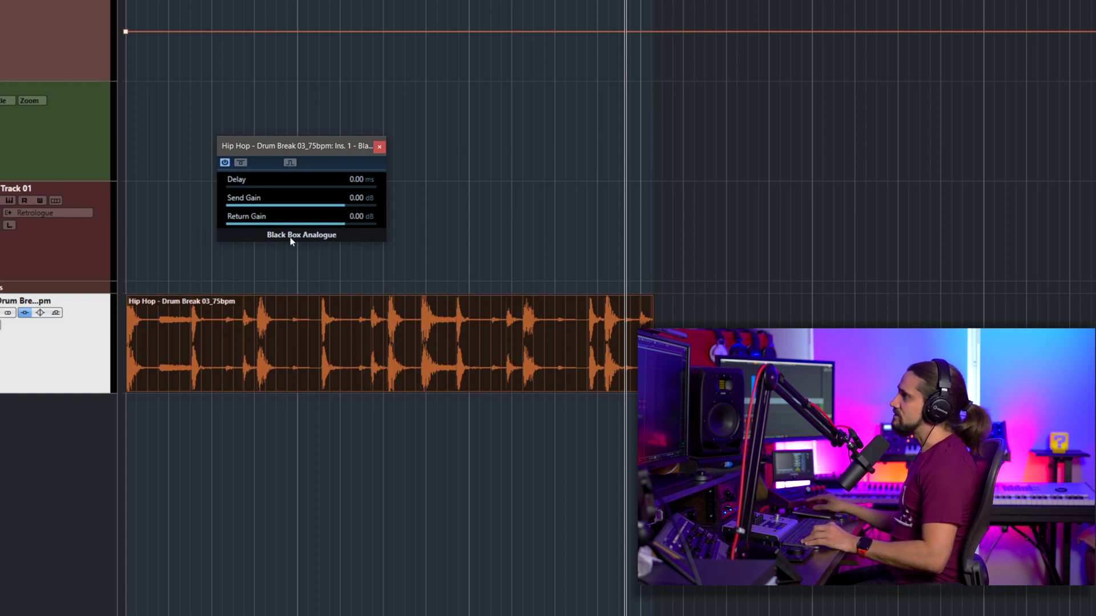
Try the drum break with the send gain at 5.85 dB and the return gain at -8.31 dB, and reset both gains.
left_click_drag(315, 147, 319, 89)
left_click_drag(344, 166, 292, 169)
key("Home")
key("space")
left_click_drag(346, 147, 378, 149)
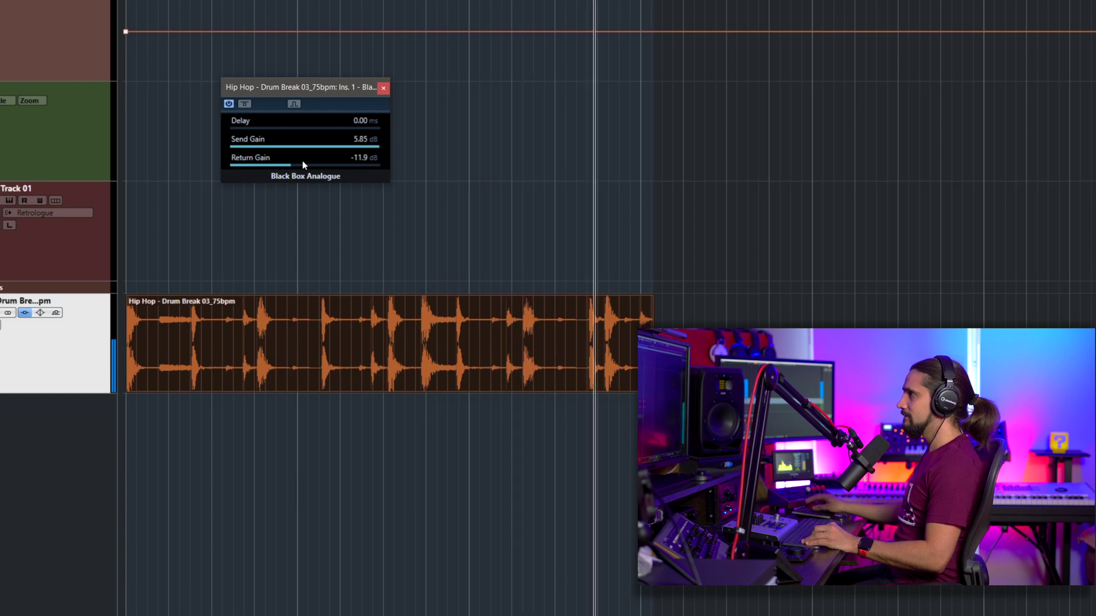
left_click_drag(290, 169, 321, 177)
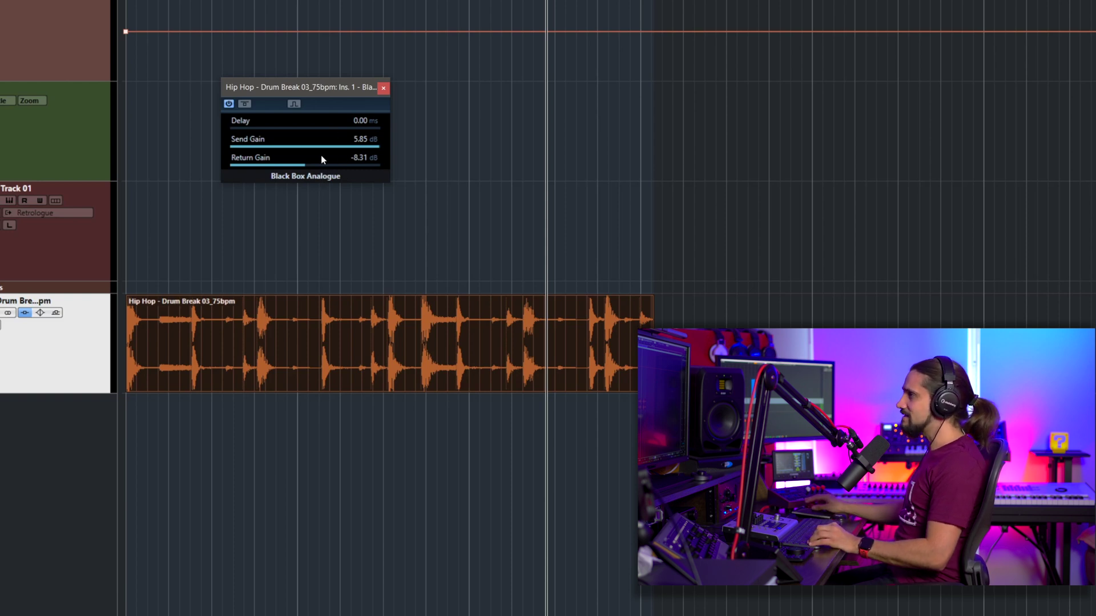
left_click(306, 168, "ctrl")
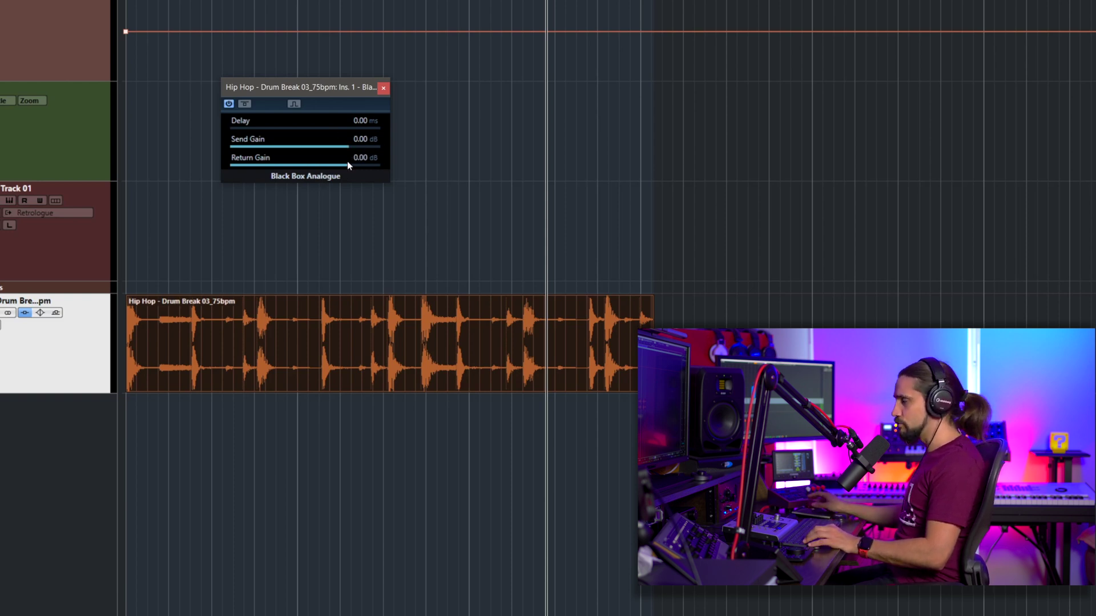
left_click_drag(305, 94, 347, 191)
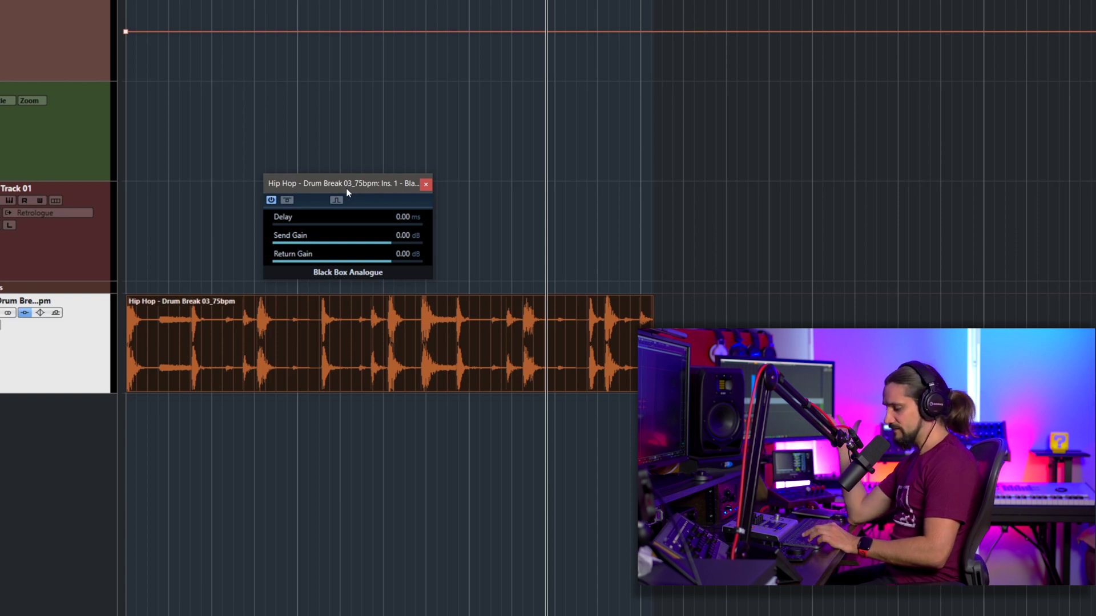
Examine the Realtime Export option in the Export Audio Mixdown dialog by toggling it on and off, and close the dialog.
key("ctrl+shift+e")
left_click_drag(656, 57, 501, 56)
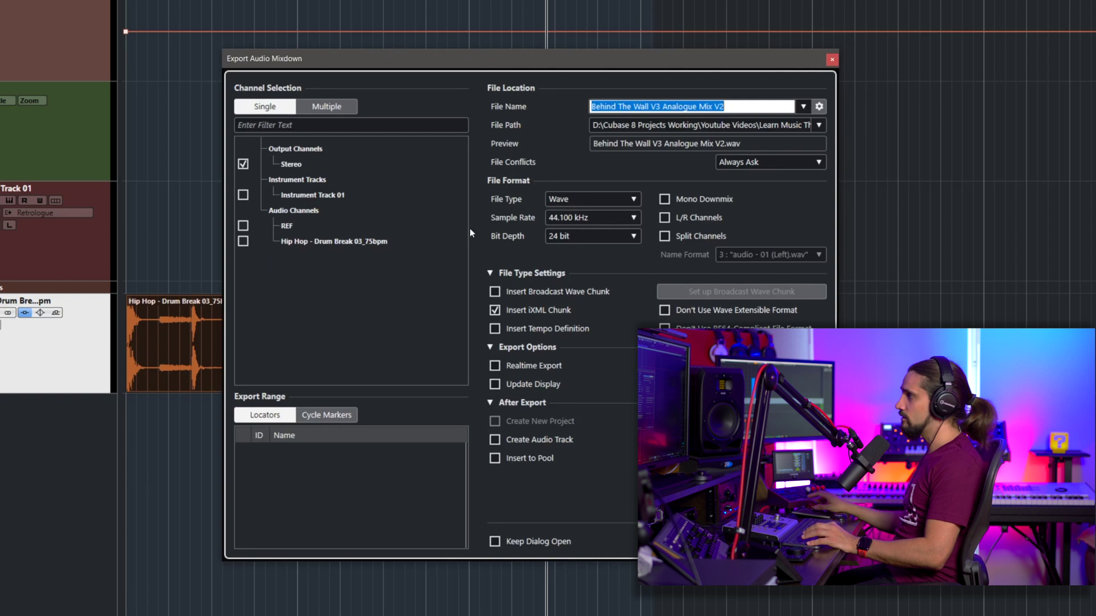
left_click(495, 365)
left_click(495, 366)
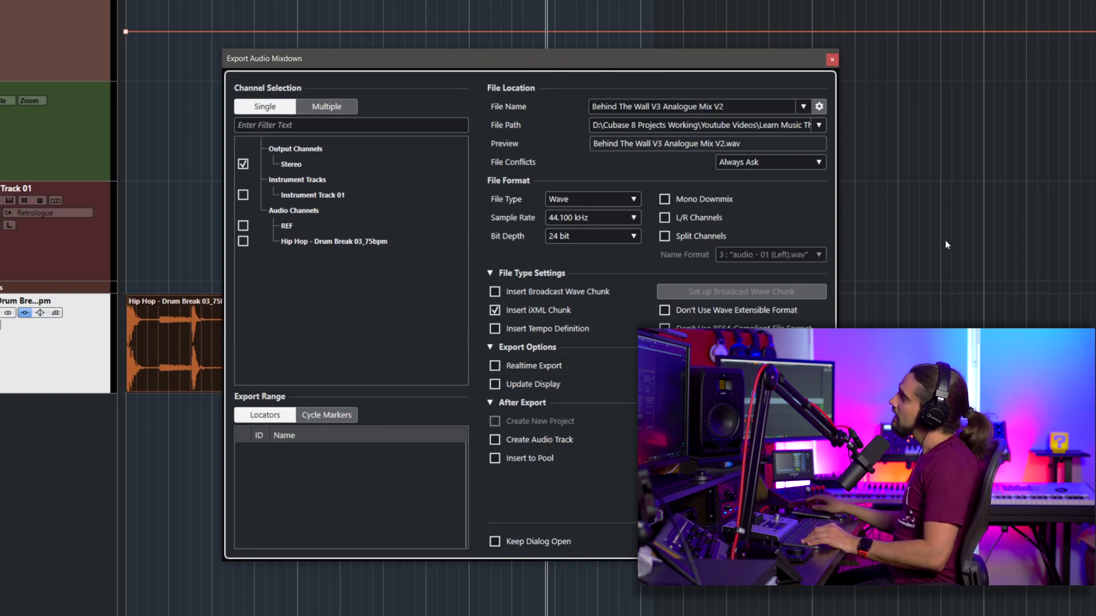
left_click(833, 61)
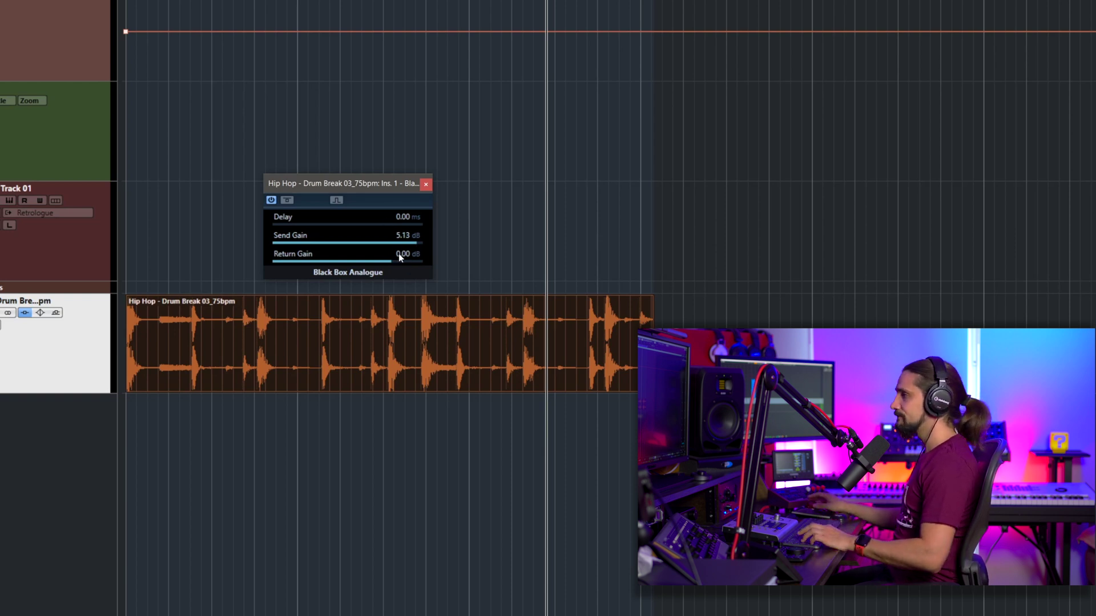
Render the drum break event in real time as block events with Channel Settings processing, muting the source events.
key("ctrl+shift+r")
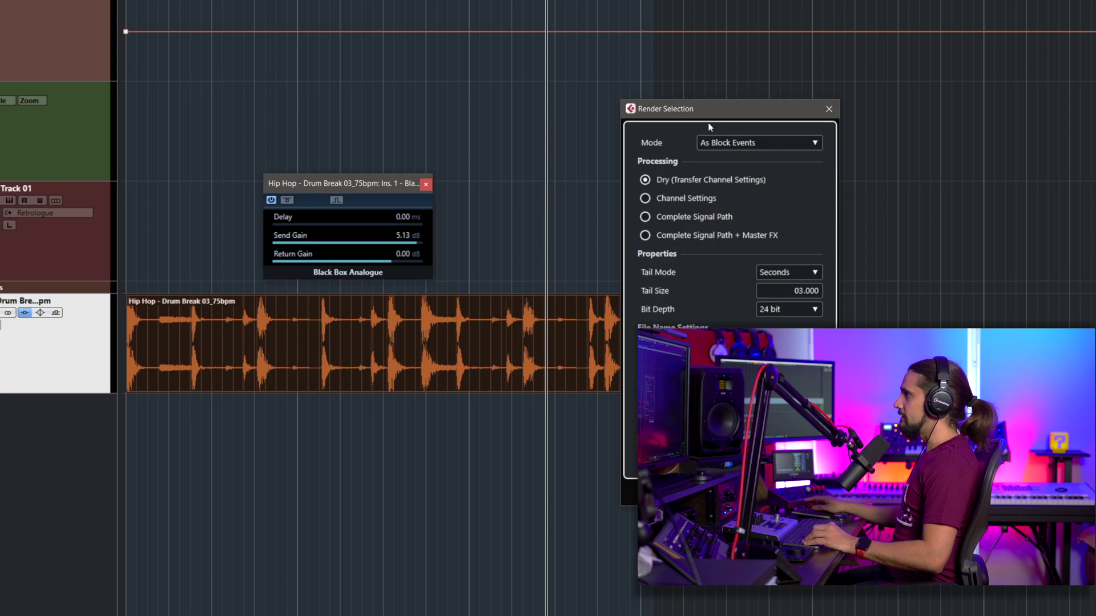
left_click_drag(690, 106, 461, 127)
left_click_drag(217, 56, 251, 179)
left_click(206, 270)
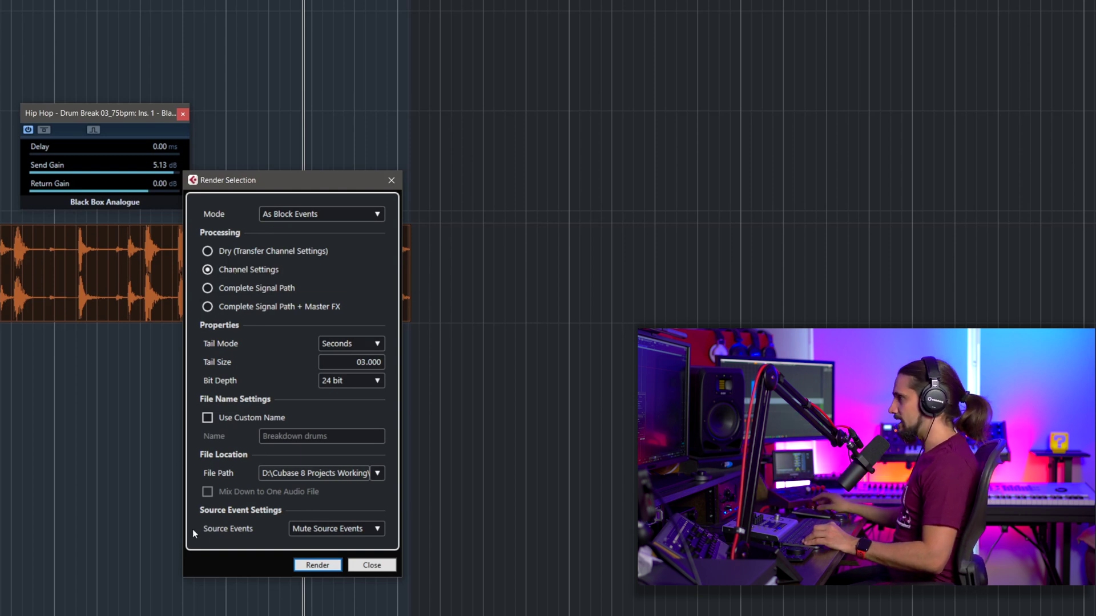
left_click(317, 565)
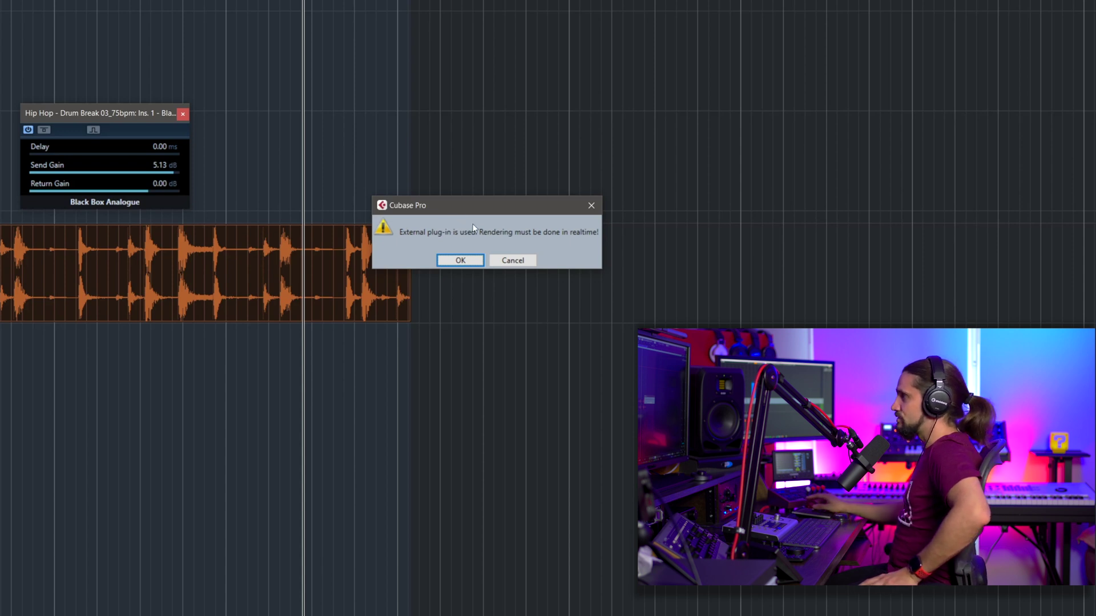
left_click_drag(476, 201, 359, 179)
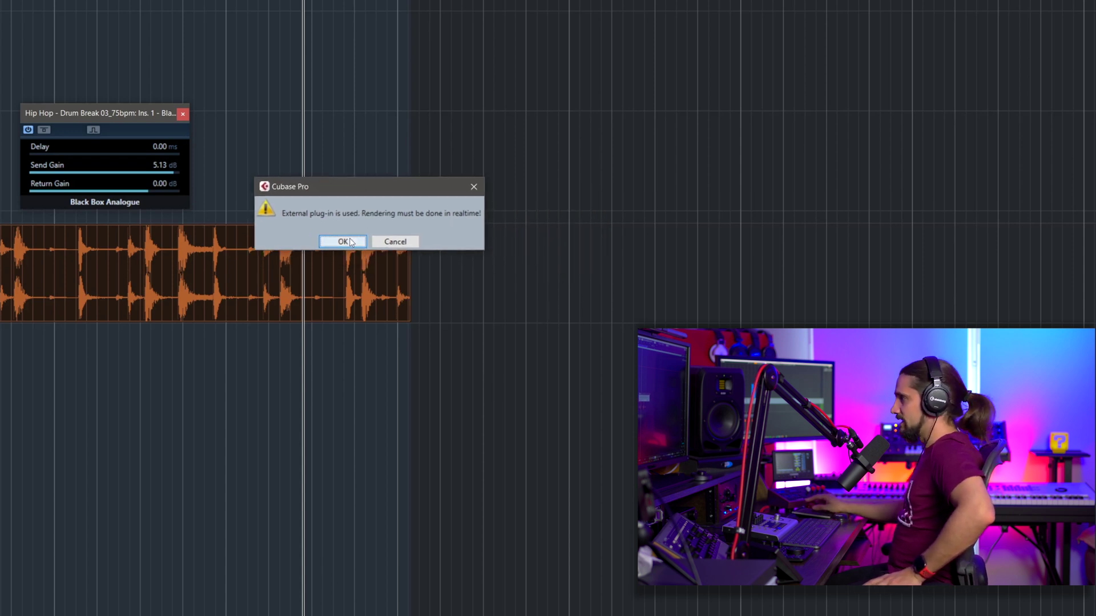
left_click(344, 240)
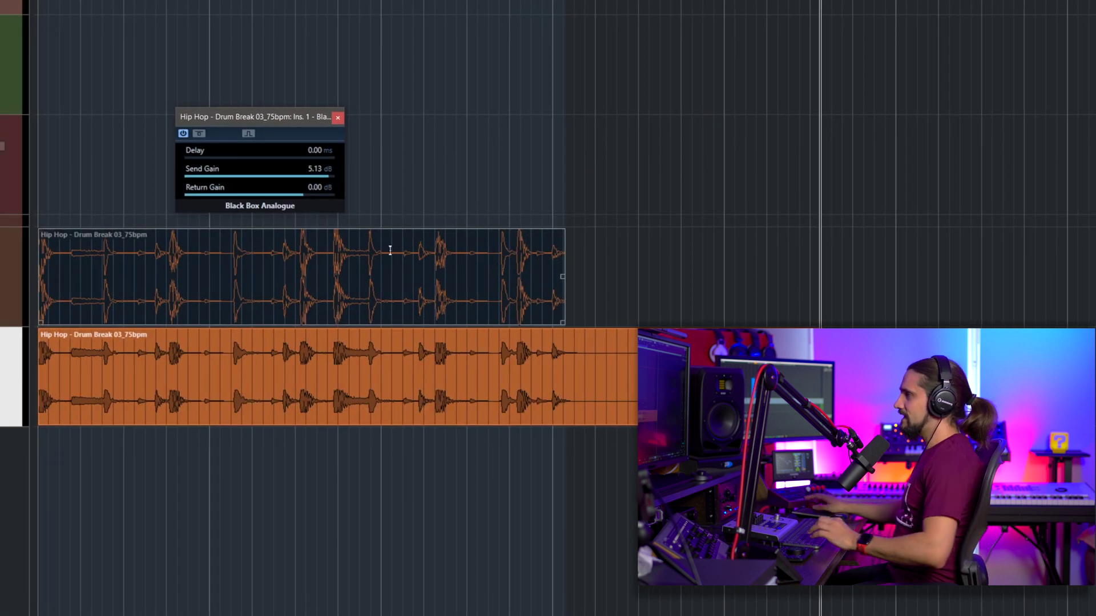
Enlarge the rendered drum break's track and examine a drum hit up close against the original waveform.
left_click(68, 395)
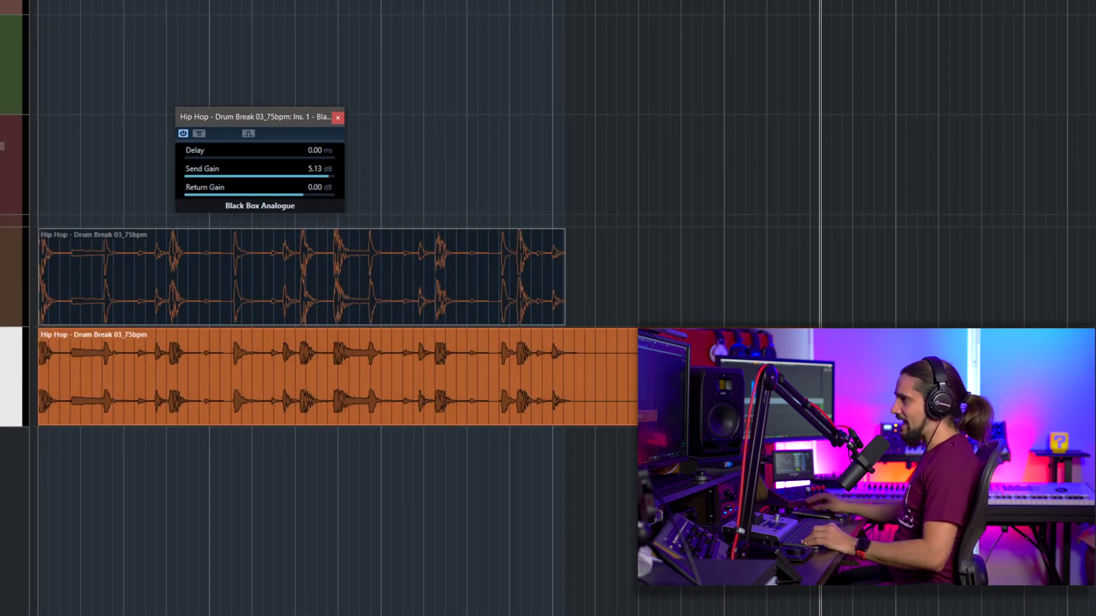
key("ctrl+Down")
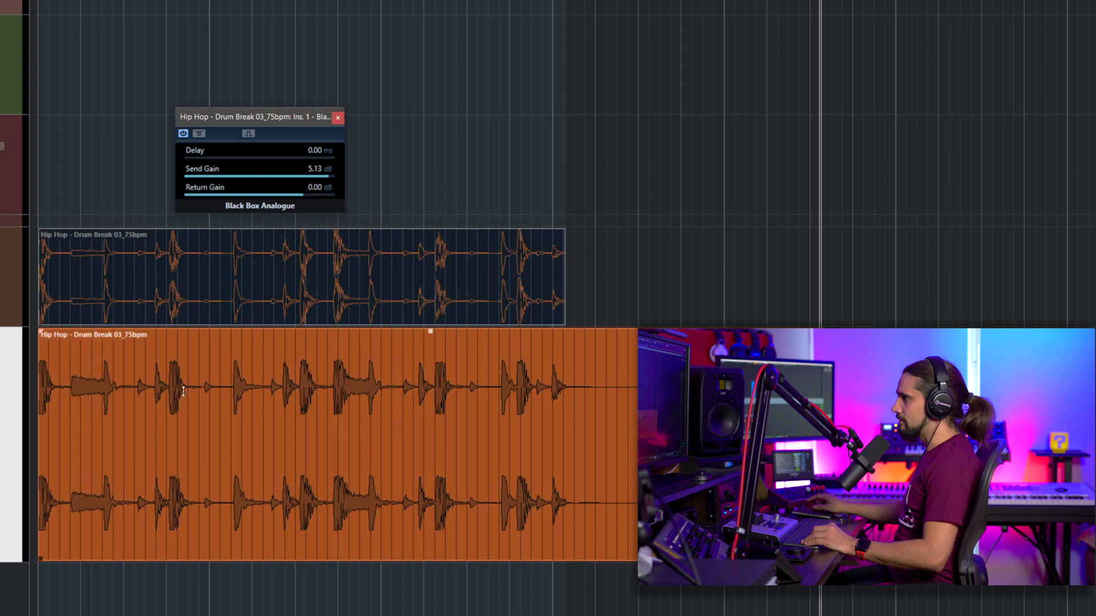
key("h")
key("h")
key("h")
key("h")
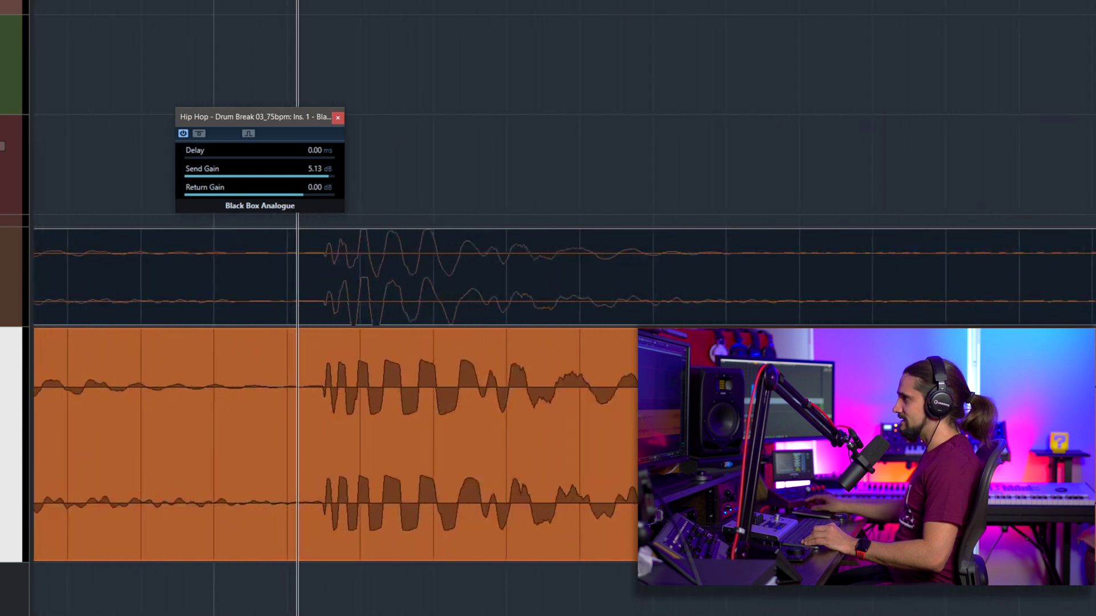
key("g")
key("g")
key("g")
key("g")
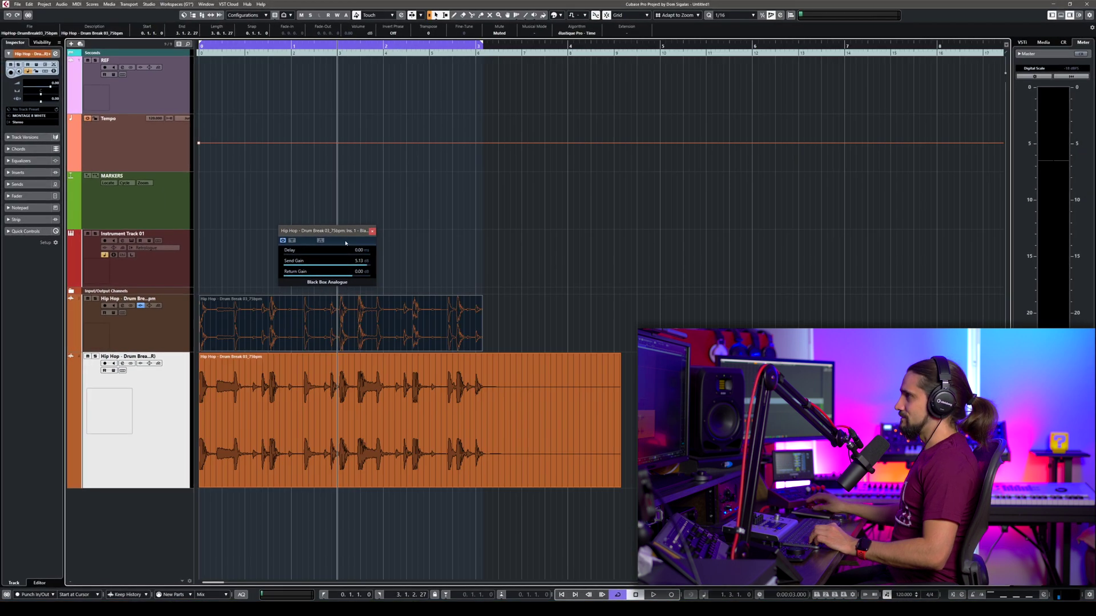